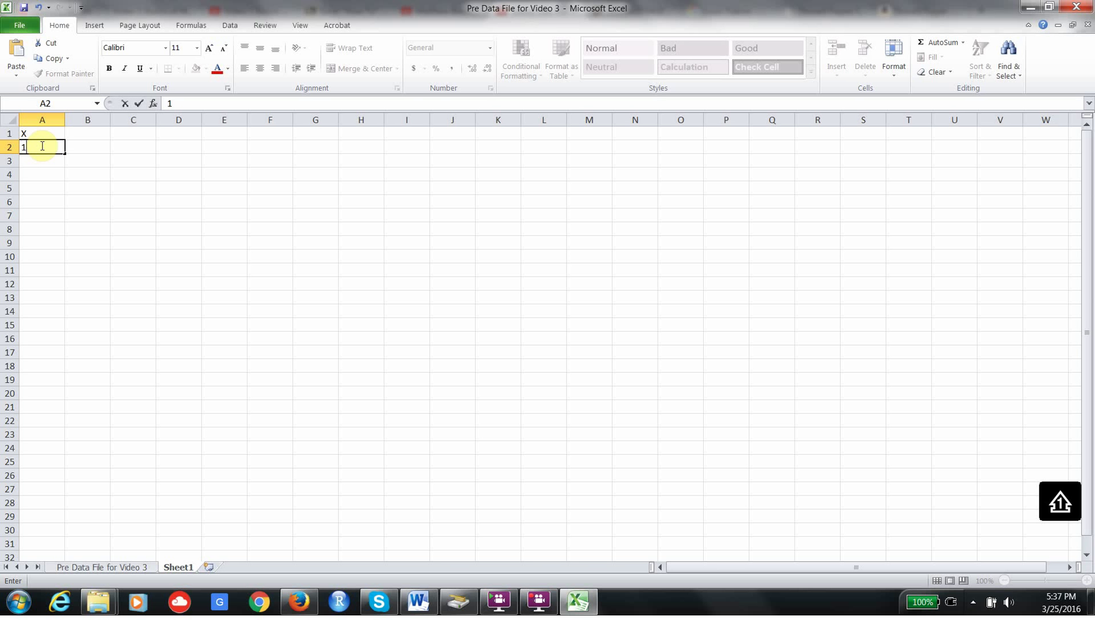
Enter 1 in cell A2 and the formula =A2+1 in cell A3.
{"action": "key", "text": "Return"}
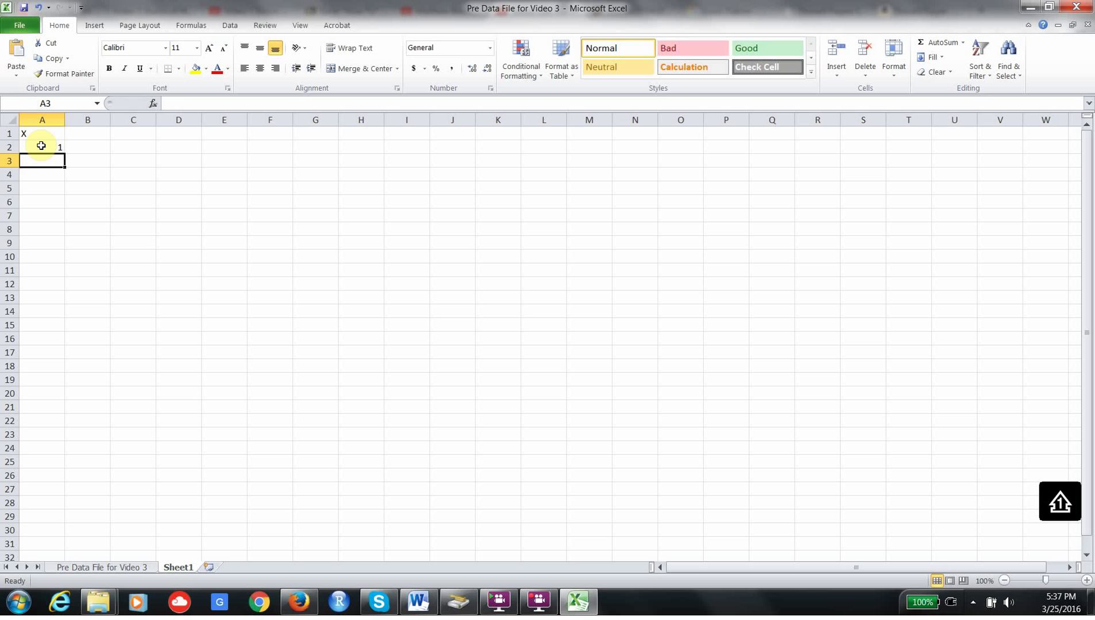
{"action": "type", "text": "="}
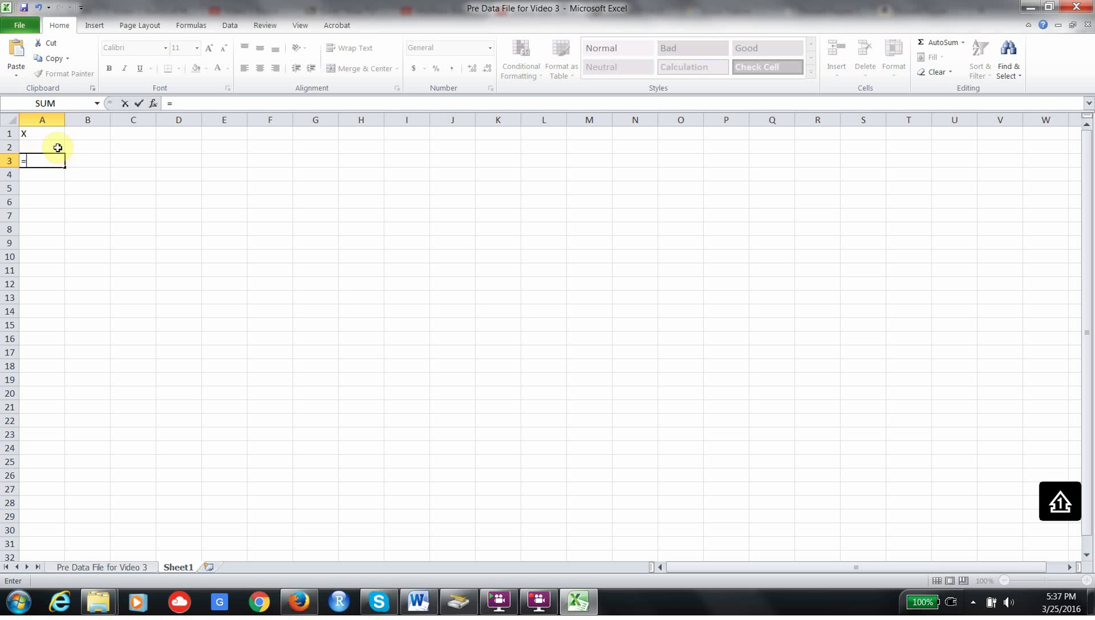
{"action": "left_click", "coordinate": [57, 148]}
{"action": "type", "text": "+1"}
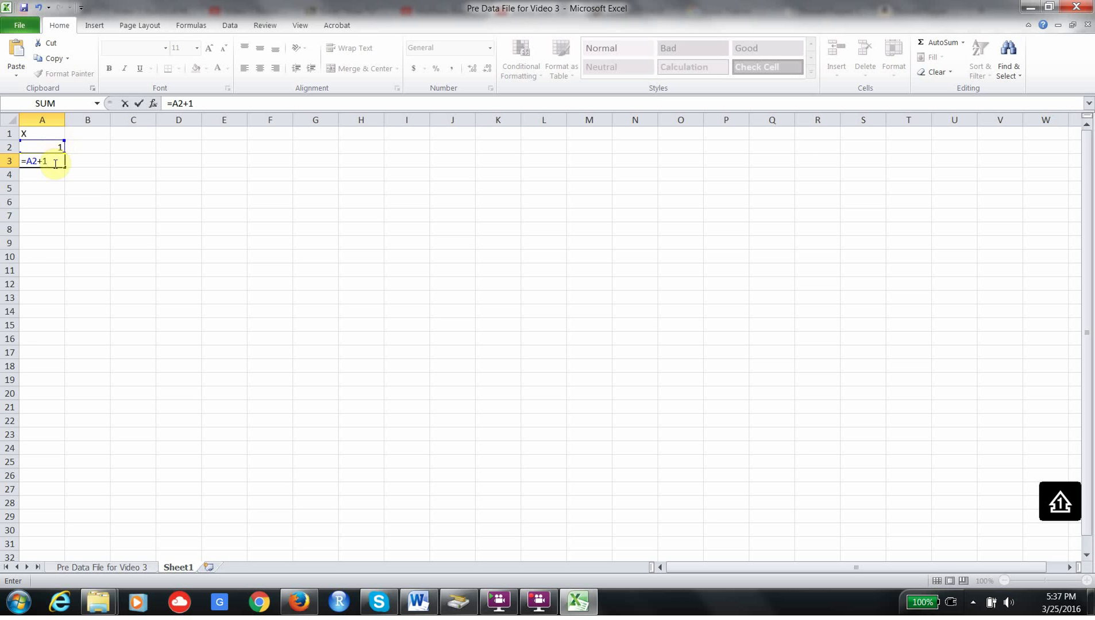
{"action": "key", "text": "Return"}
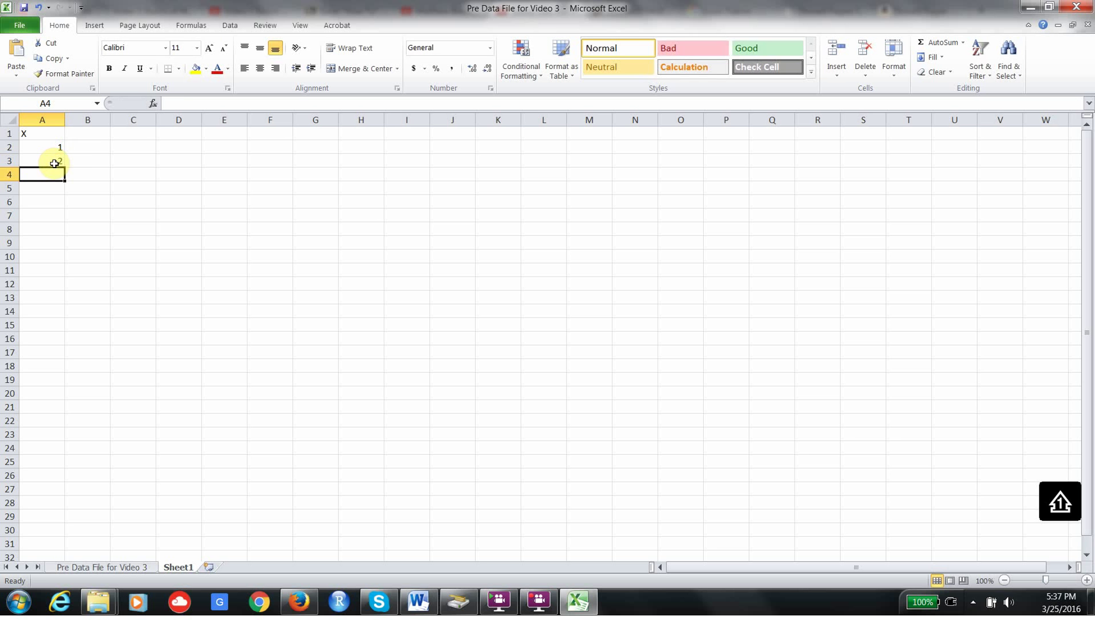
Fill the formula in A3 down the X column through cell A31.
{"action": "left_click", "coordinate": [54, 163]}
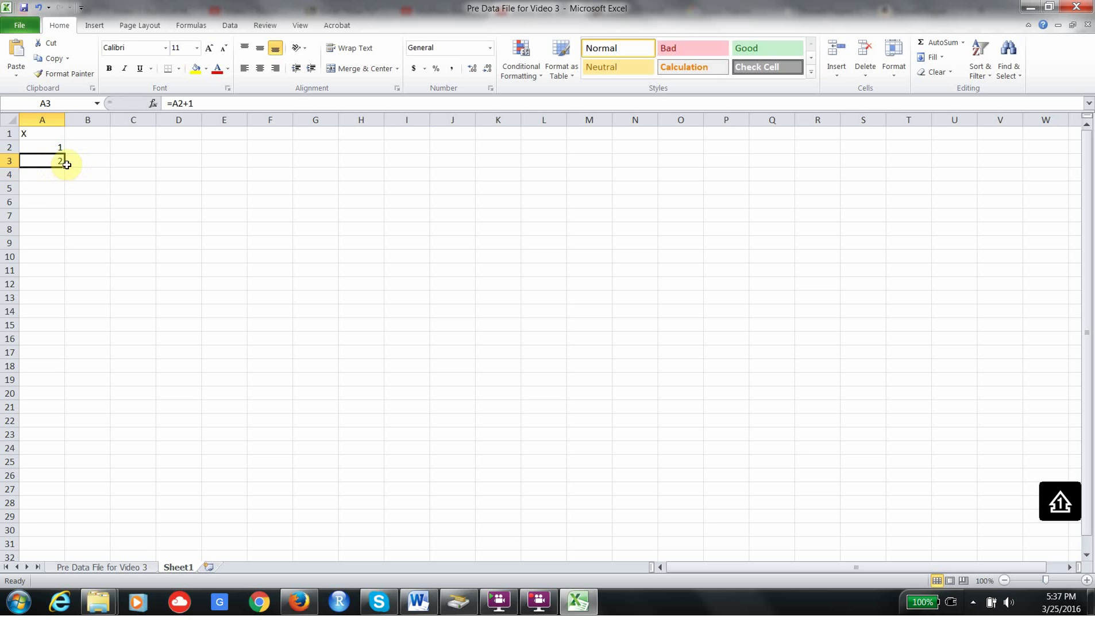
{"action": "left_click_drag", "start_coordinate": [64, 166], "coordinate": [40, 550]}
{"action": "left_click", "coordinate": [215, 401]}
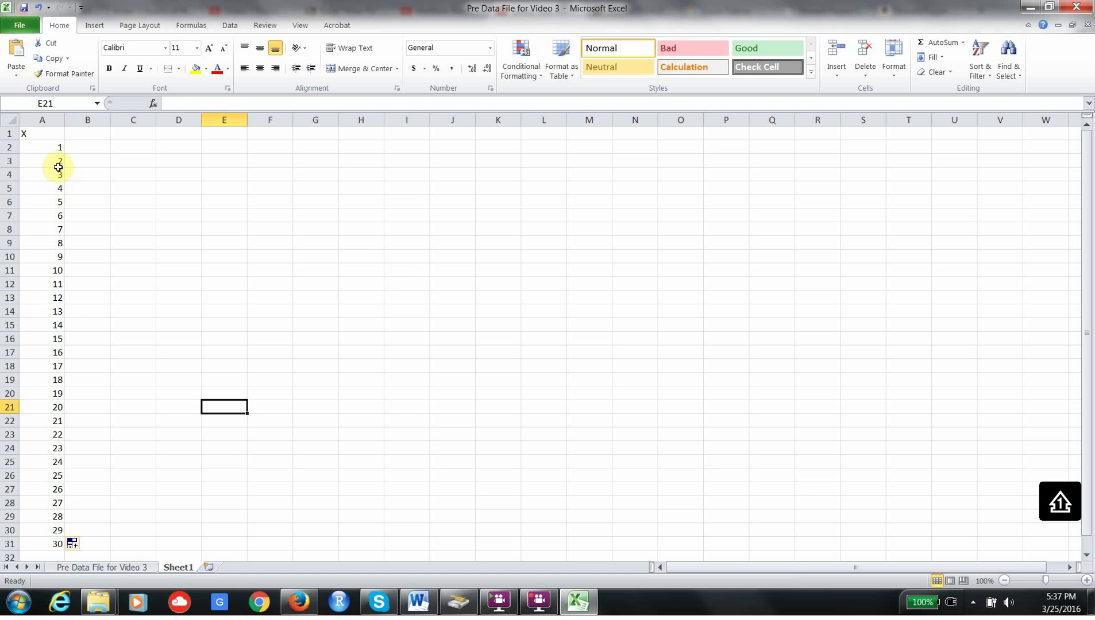
Enter the column heading Y in cell B1.
{"action": "left_click", "coordinate": [81, 134]}
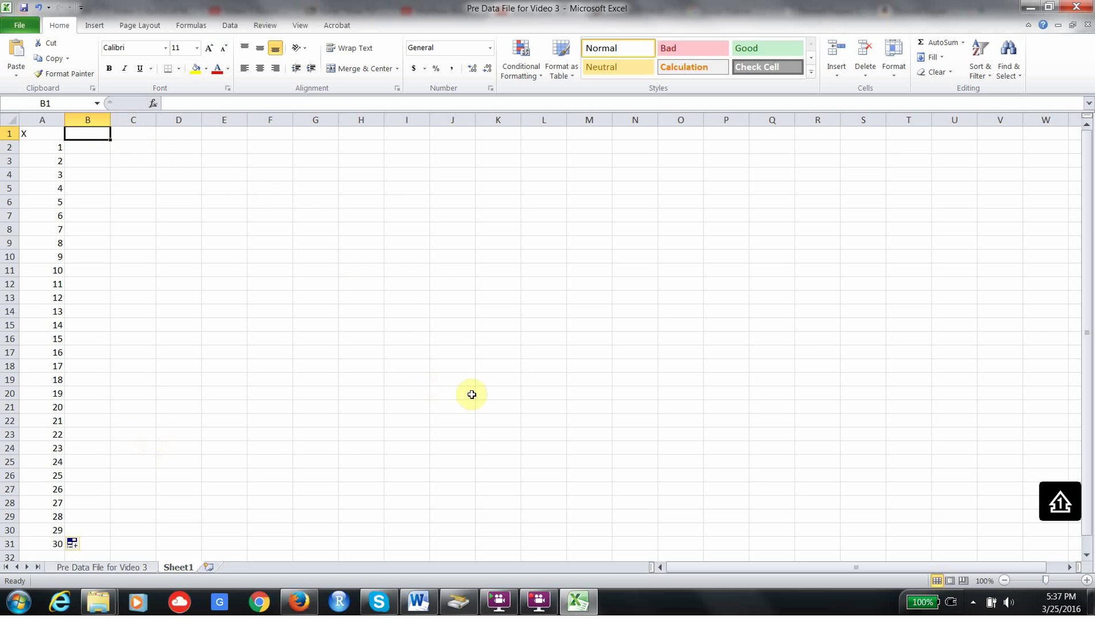
{"action": "type", "text": "Y"}
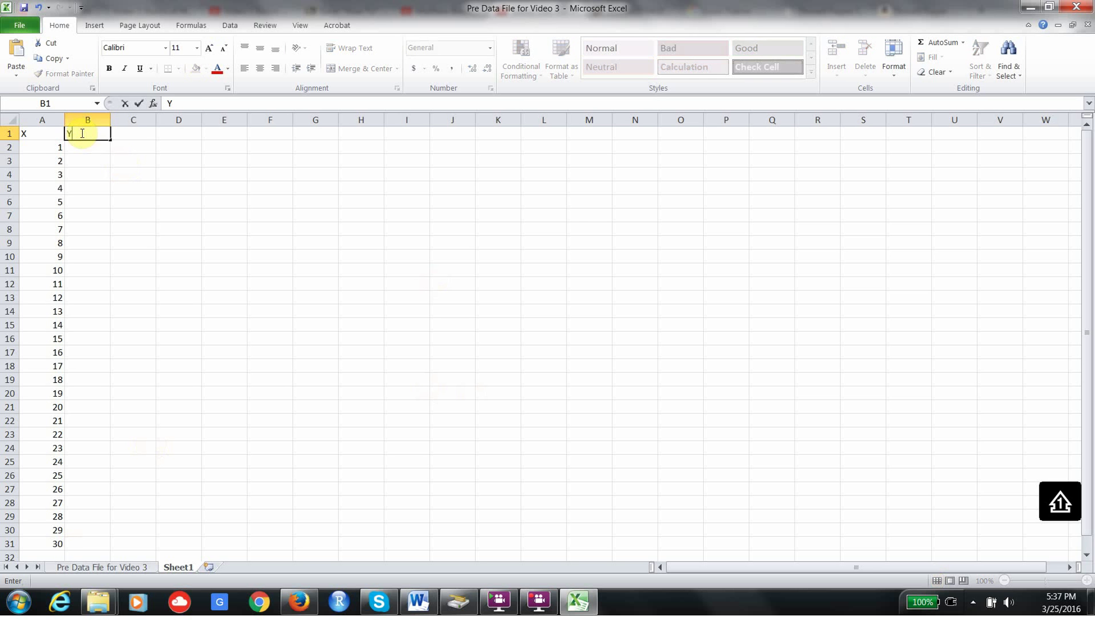
{"action": "left_click", "coordinate": [69, 145]}
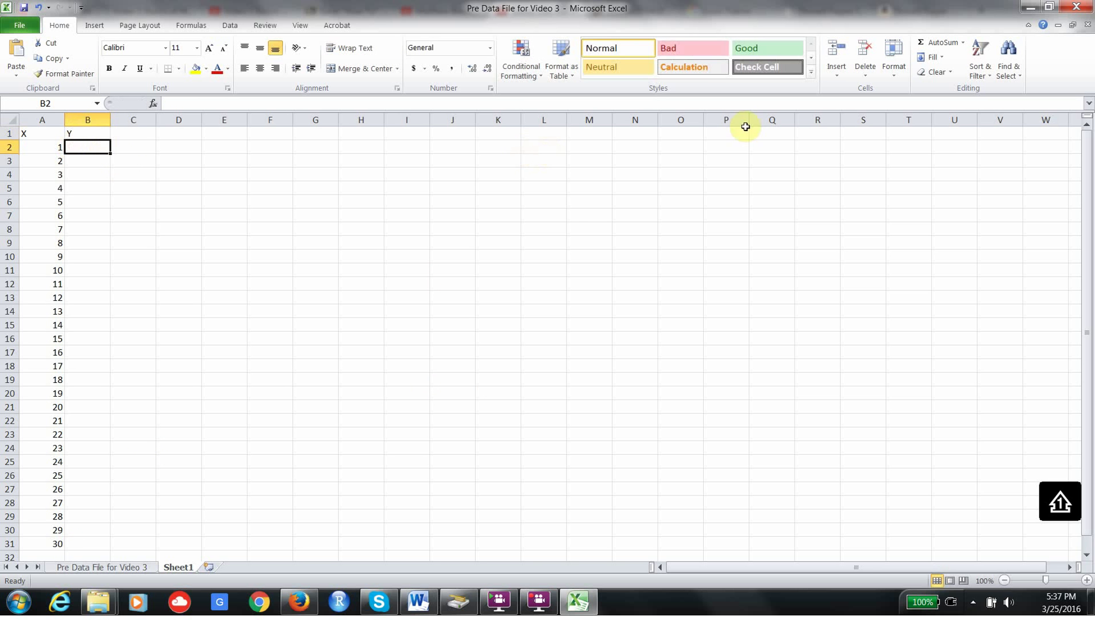
Start the Random Number Generation analysis tool with 1 variable, 30 random numbers and a Normal distribution.
{"action": "left_click", "coordinate": [236, 26]}
{"action": "left_click", "coordinate": [783, 42]}
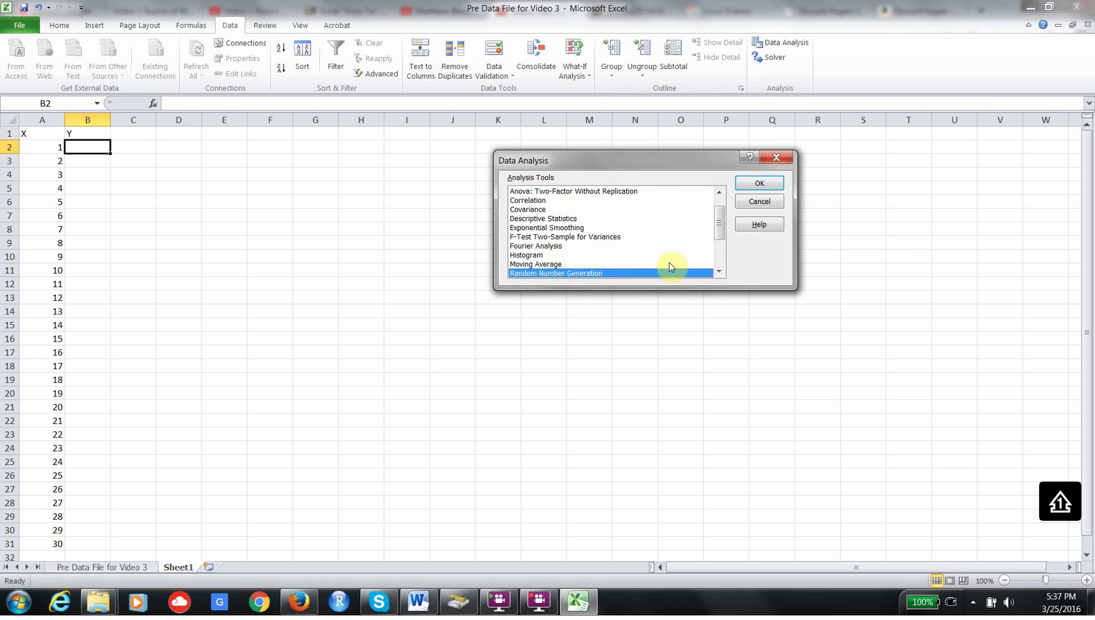
{"action": "left_click", "coordinate": [758, 185]}
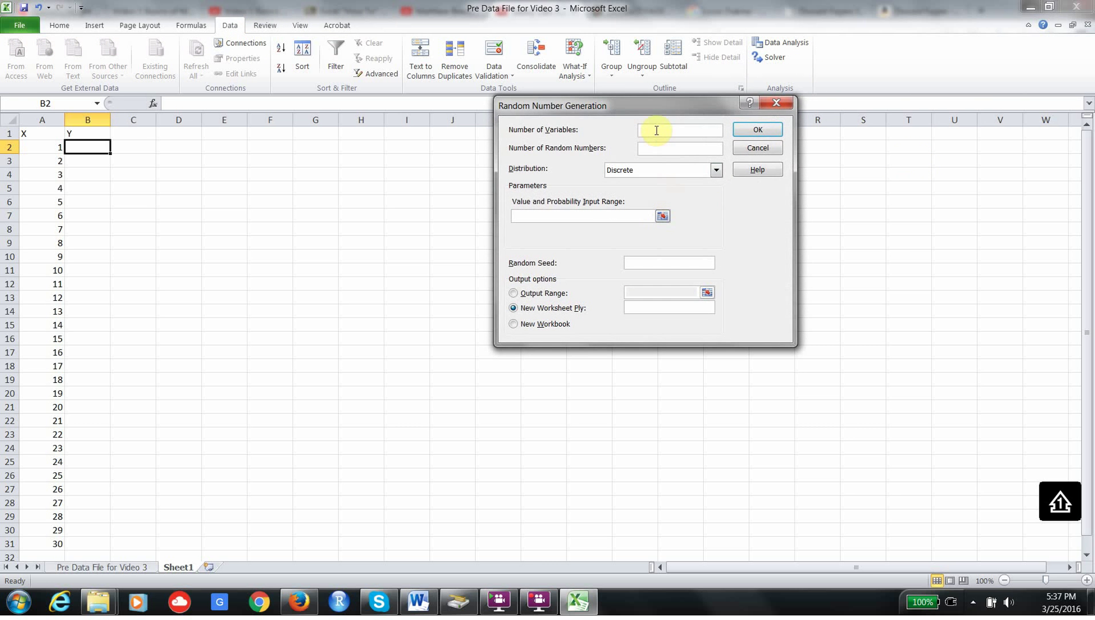
{"action": "type", "text": "1"}
{"action": "left_click", "coordinate": [645, 147]}
{"action": "type", "text": "30"}
{"action": "left_click", "coordinate": [716, 172]}
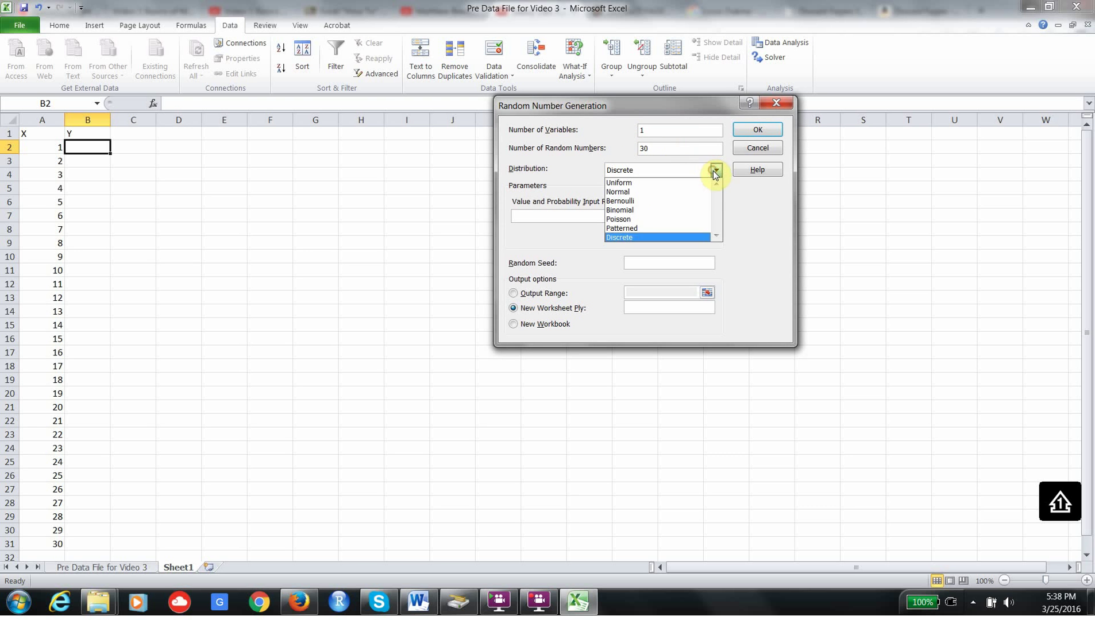
{"action": "left_click", "coordinate": [645, 196]}
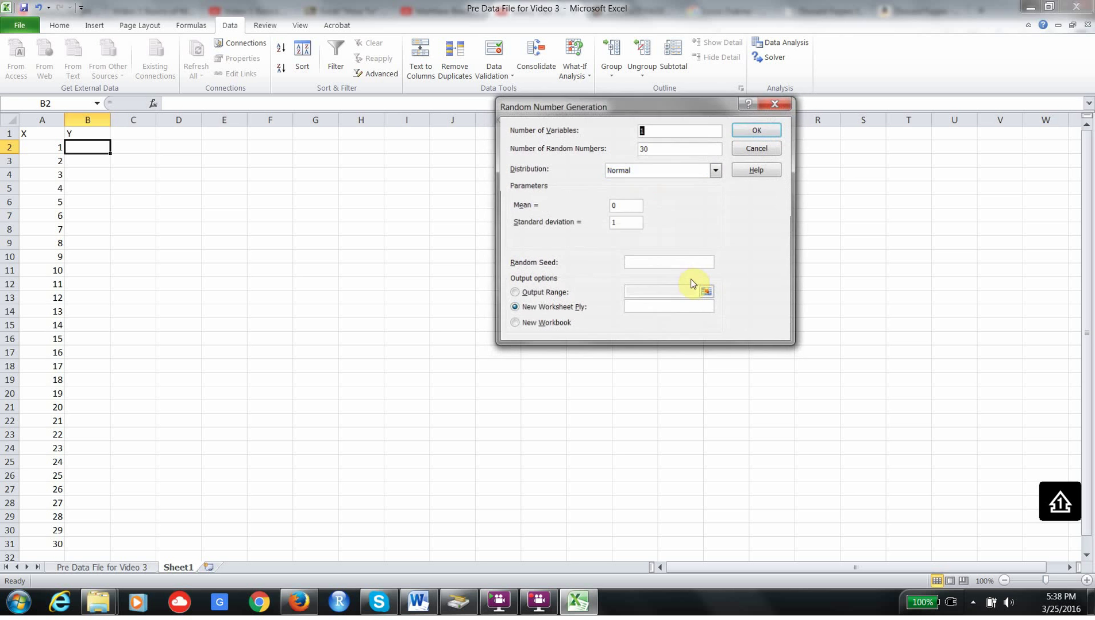
Set the mean to 10 and the output range to $B$2, and generate the random numbers.
{"action": "double_click", "coordinate": [621, 206]}
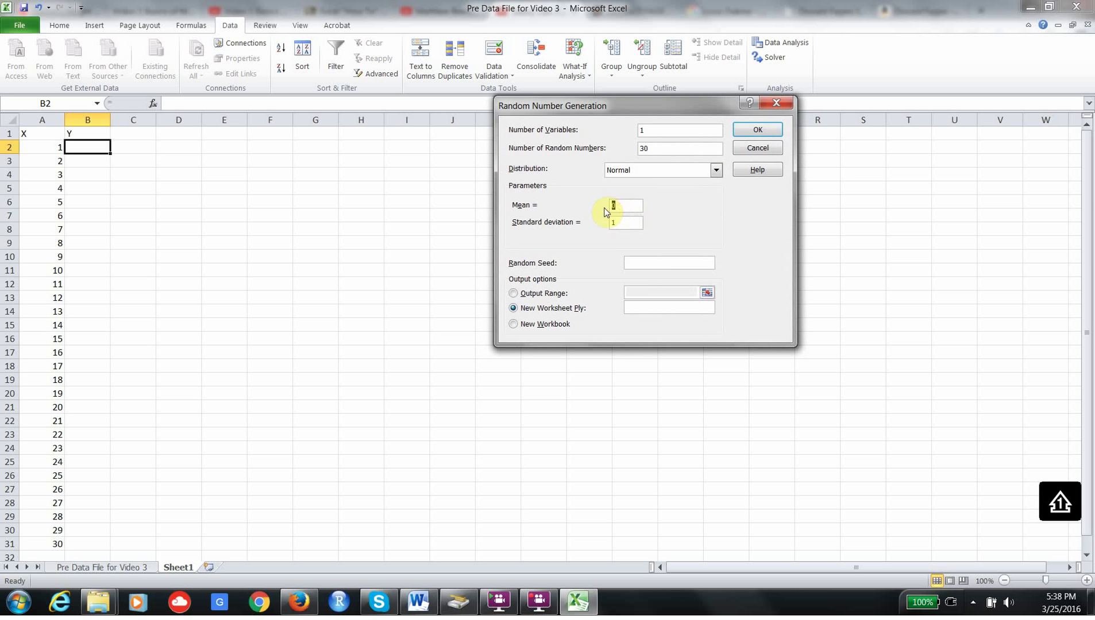
{"action": "type", "text": "10"}
{"action": "left_click", "coordinate": [513, 293]}
{"action": "left_click", "coordinate": [630, 293]}
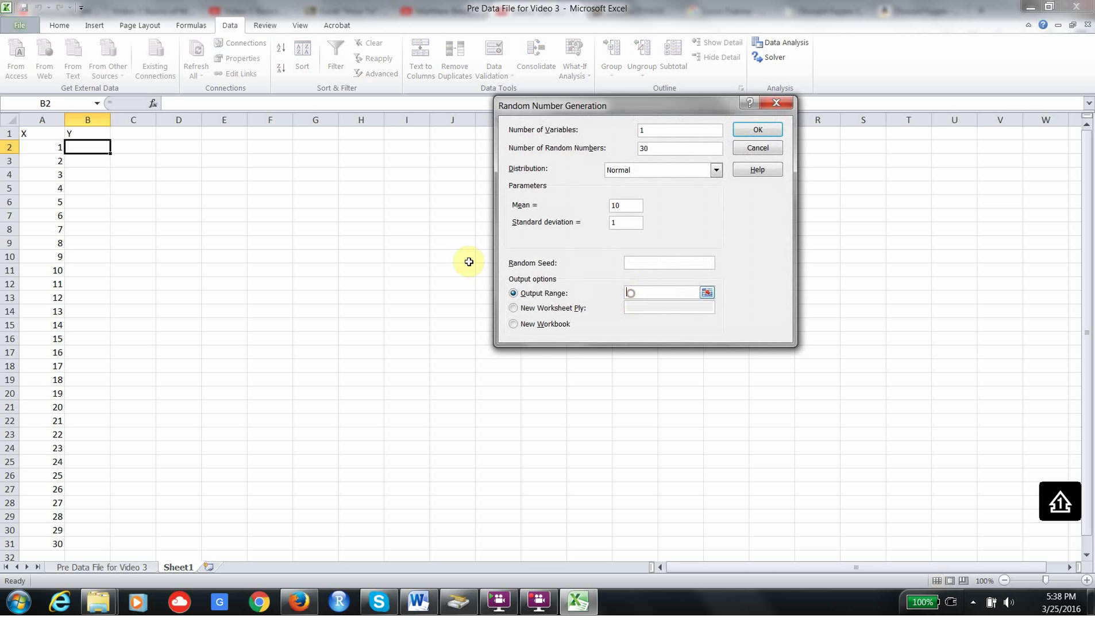
{"action": "left_click", "coordinate": [88, 145]}
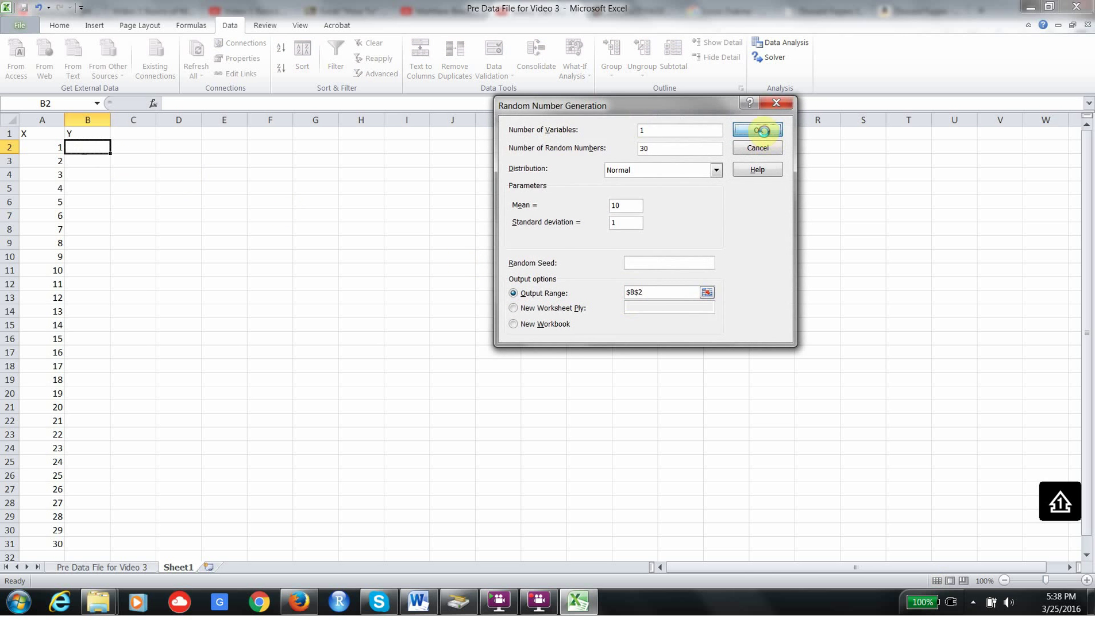
{"action": "left_click", "coordinate": [761, 131]}
{"action": "left_click", "coordinate": [755, 269]}
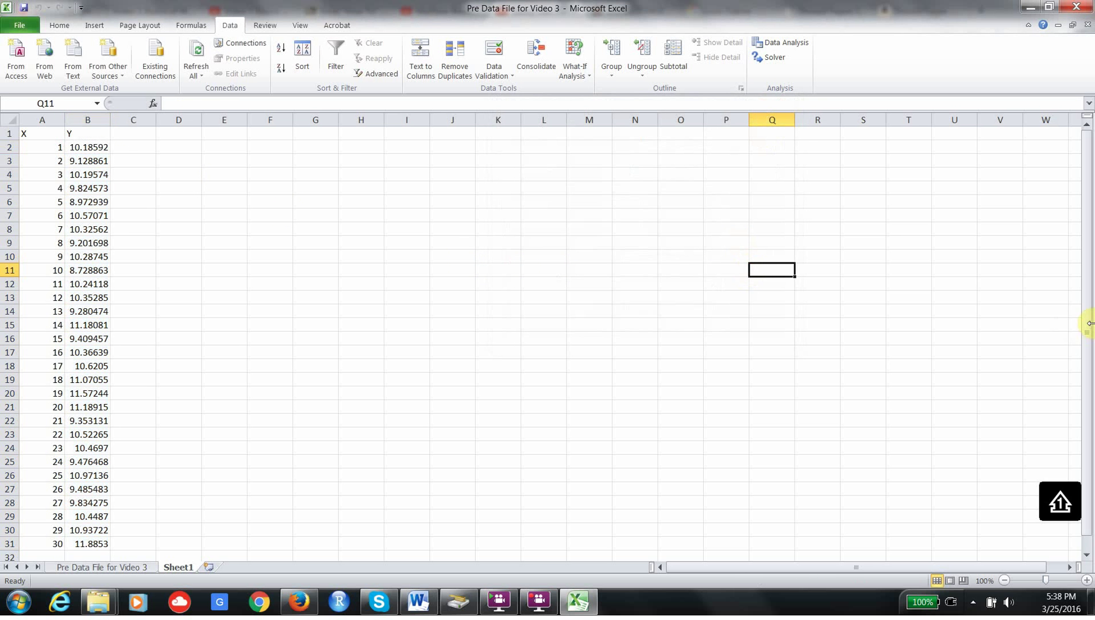
Sum the X values in cell A32 with a SUM formula over A2:A31.
{"action": "left_click_drag", "start_coordinate": [1090, 323], "coordinate": [1088, 337]}
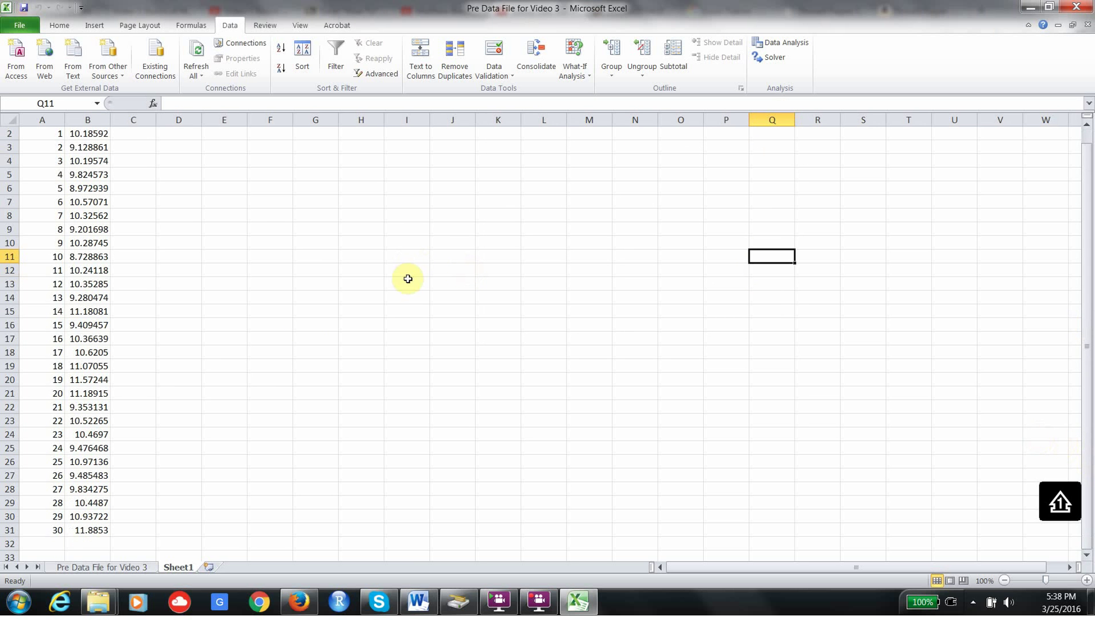
{"action": "left_click", "coordinate": [44, 545]}
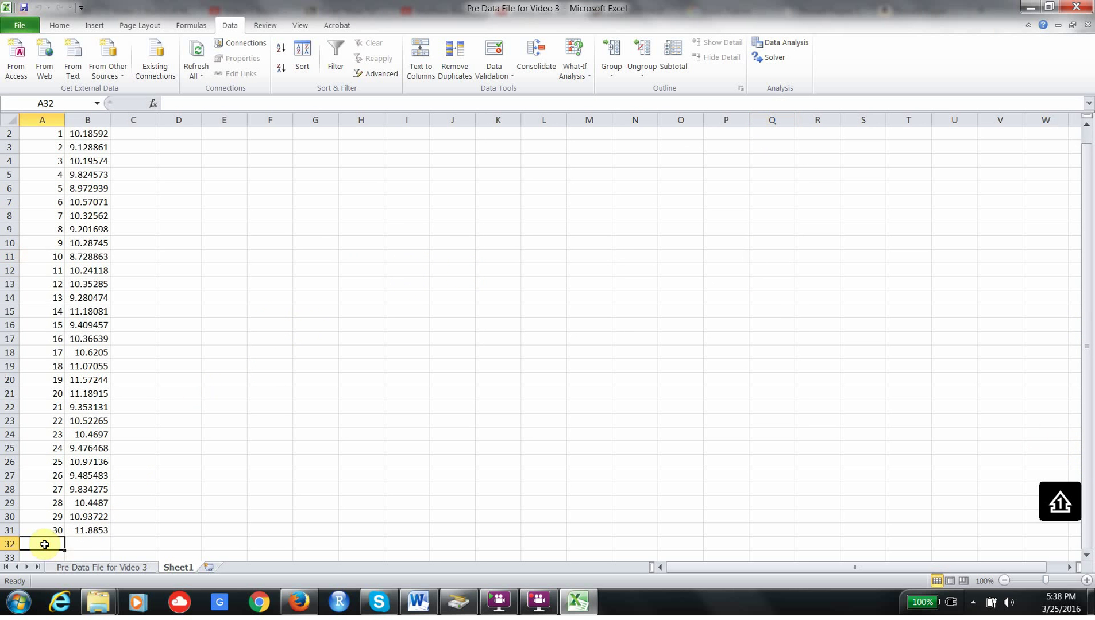
{"action": "type", "text": "="}
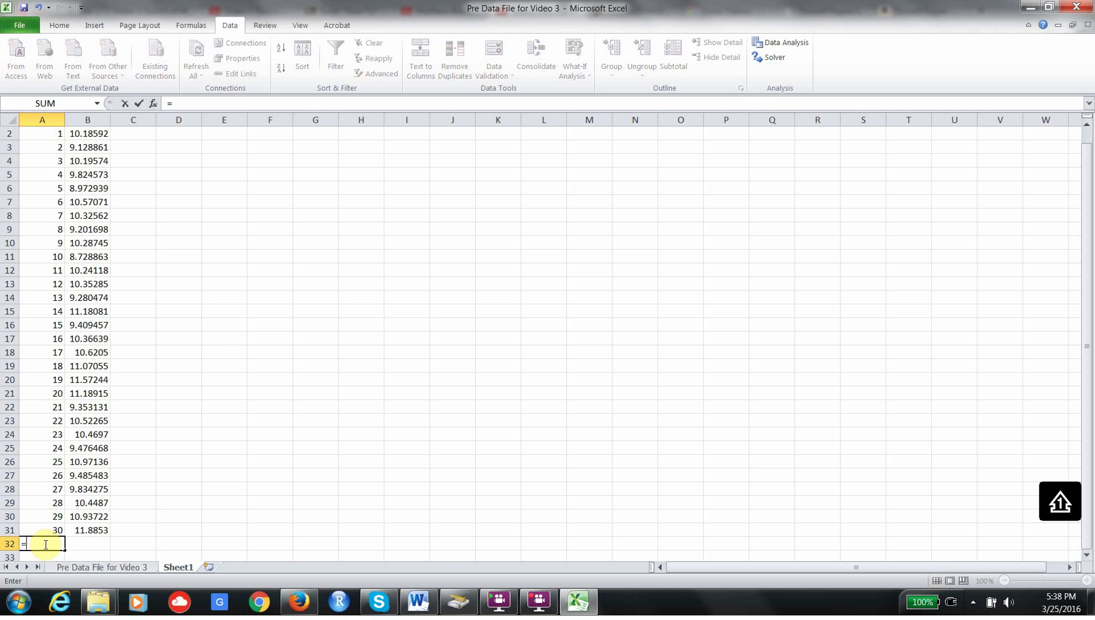
{"action": "type", "text": "sum"}
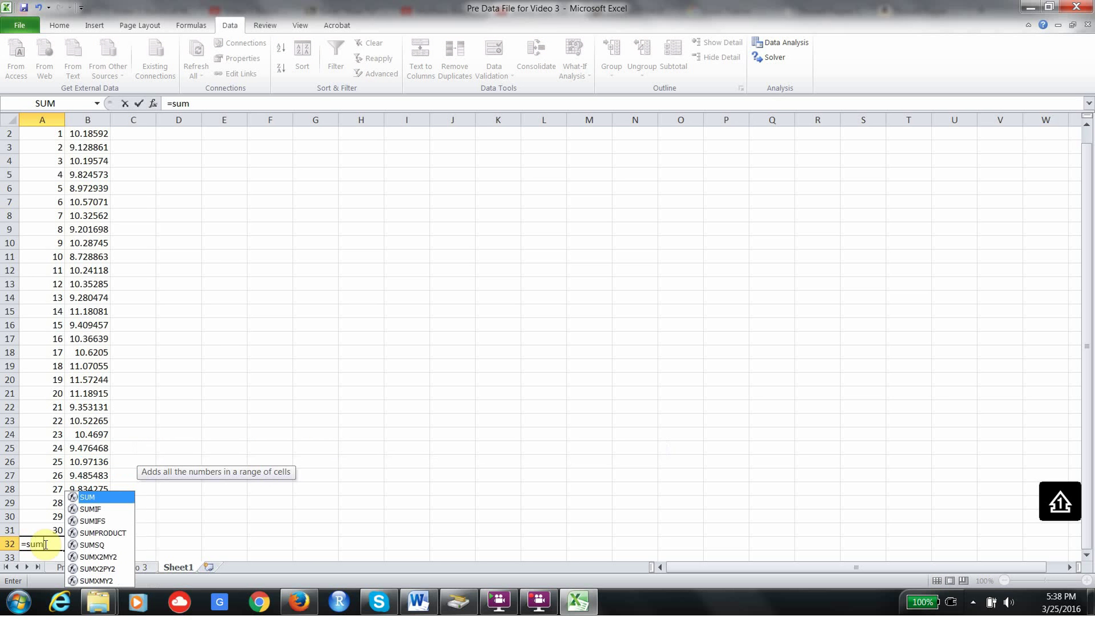
{"action": "double_click", "coordinate": [89, 497]}
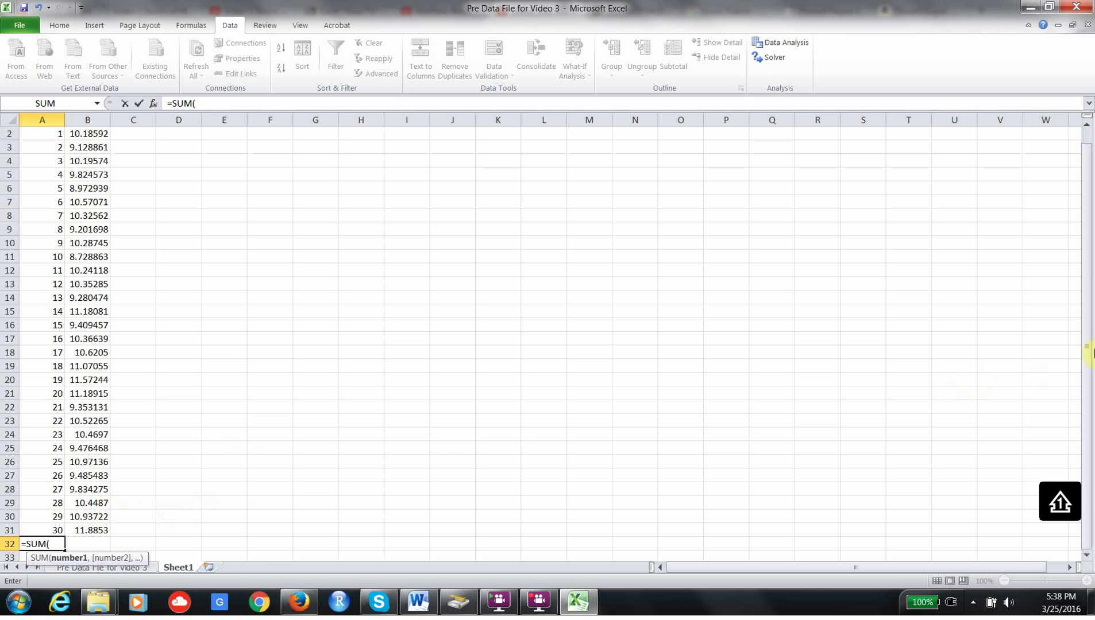
{"action": "left_click_drag", "start_coordinate": [1088, 321], "coordinate": [1085, 131]}
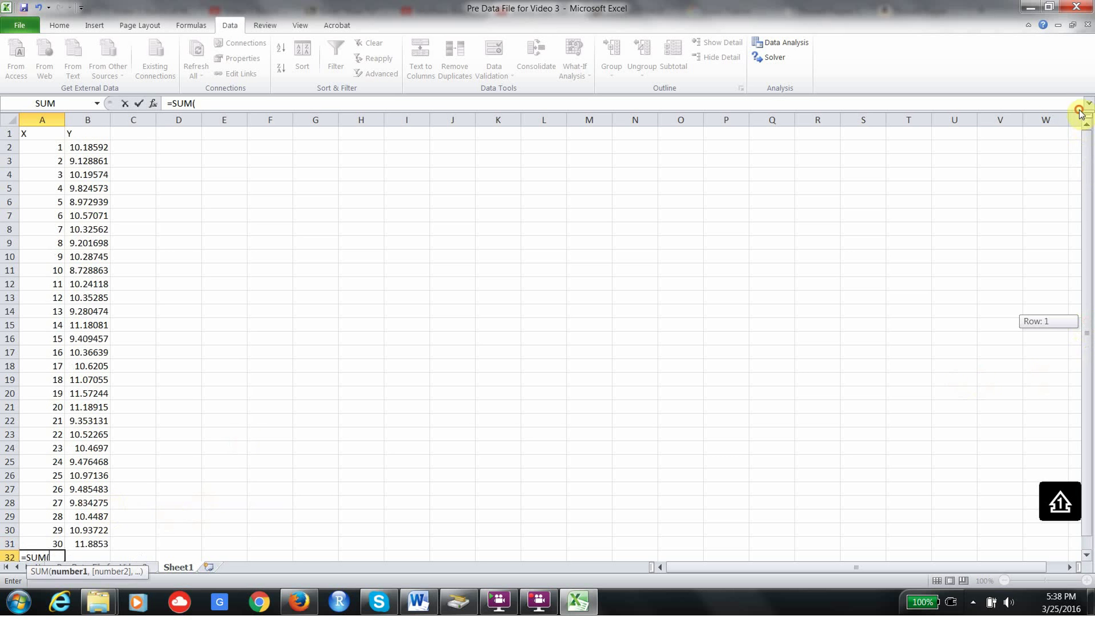
{"action": "left_click", "coordinate": [46, 148]}
{"action": "left_click_drag", "start_coordinate": [46, 149], "coordinate": [27, 543]}
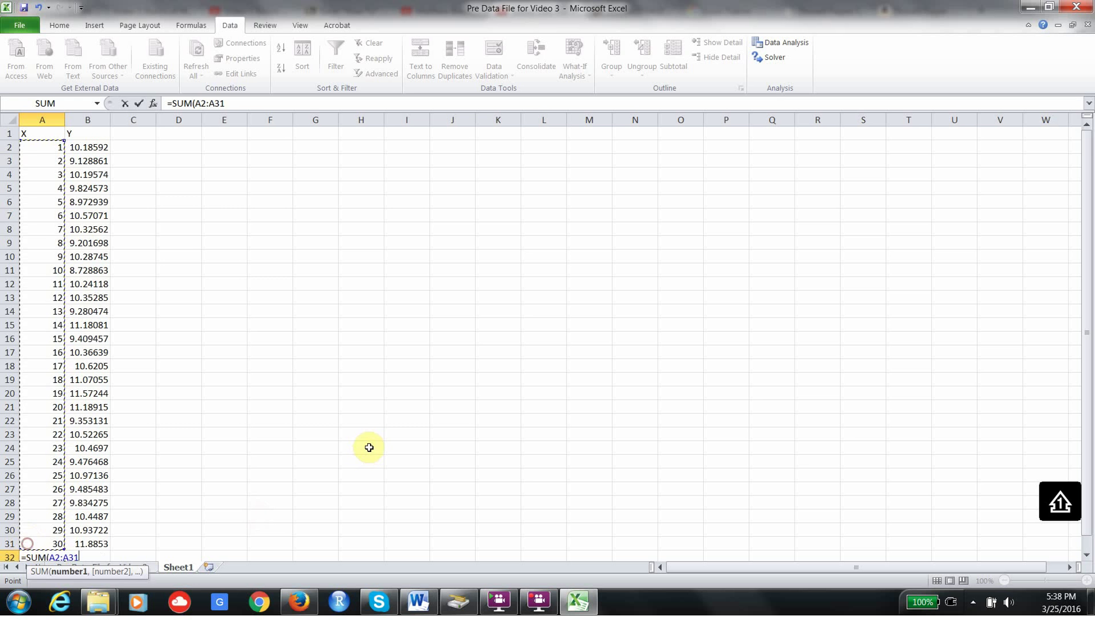
{"action": "key", "text": "Return"}
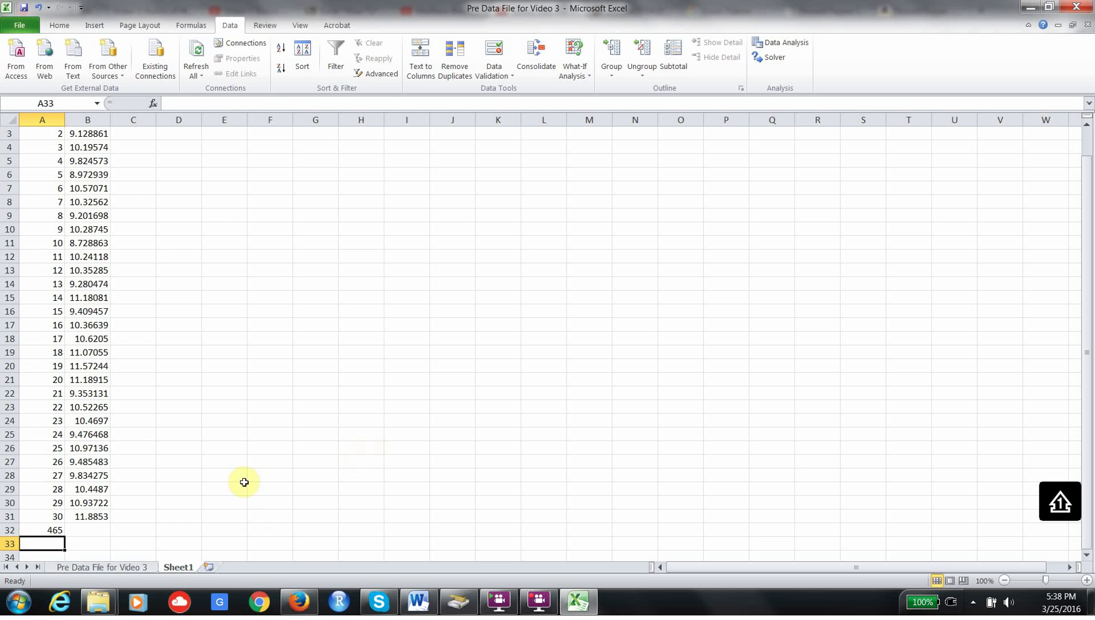
Highlight the X total in cell A32 with a yellow fill.
{"action": "left_click", "coordinate": [53, 530]}
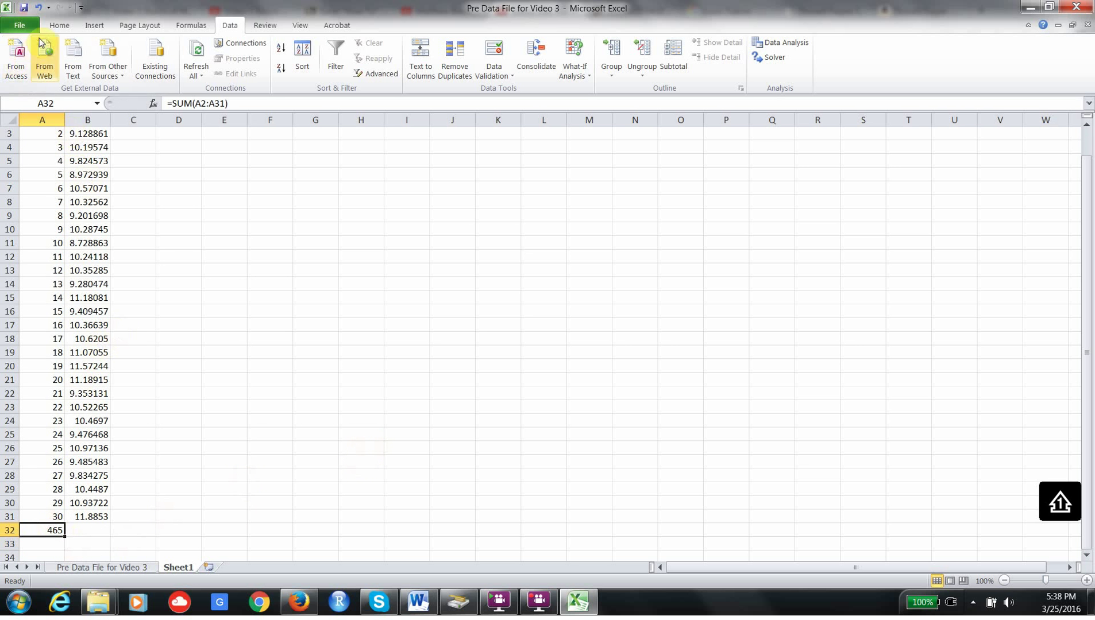
{"action": "left_click", "coordinate": [59, 24]}
{"action": "left_click", "coordinate": [194, 70]}
{"action": "left_click", "coordinate": [259, 310]}
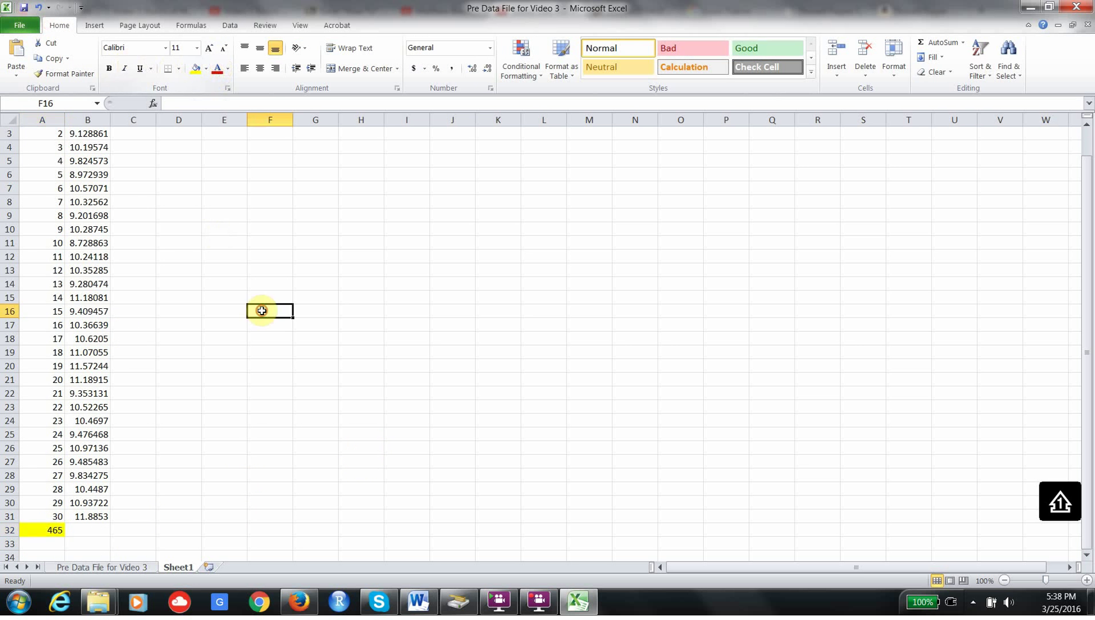
Copy the highlighted SUM formula from A32 across to B32 to total the Y column, and check the copied formula.
{"action": "left_click", "coordinate": [55, 530]}
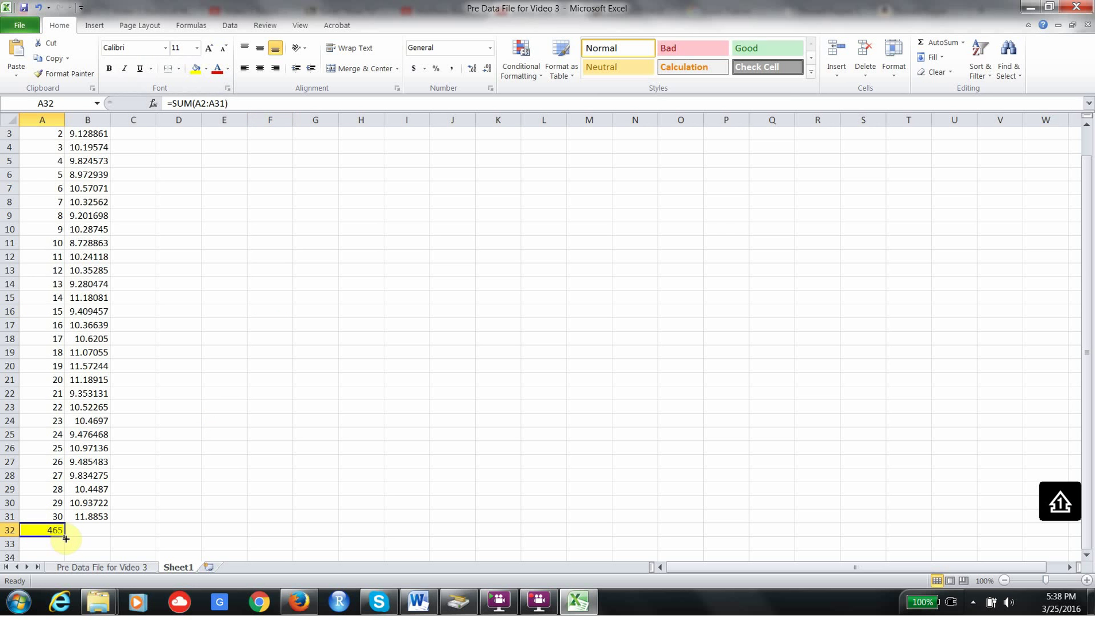
{"action": "left_click_drag", "start_coordinate": [65, 537], "coordinate": [91, 537]}
{"action": "left_click", "coordinate": [162, 508]}
{"action": "left_click", "coordinate": [91, 529]}
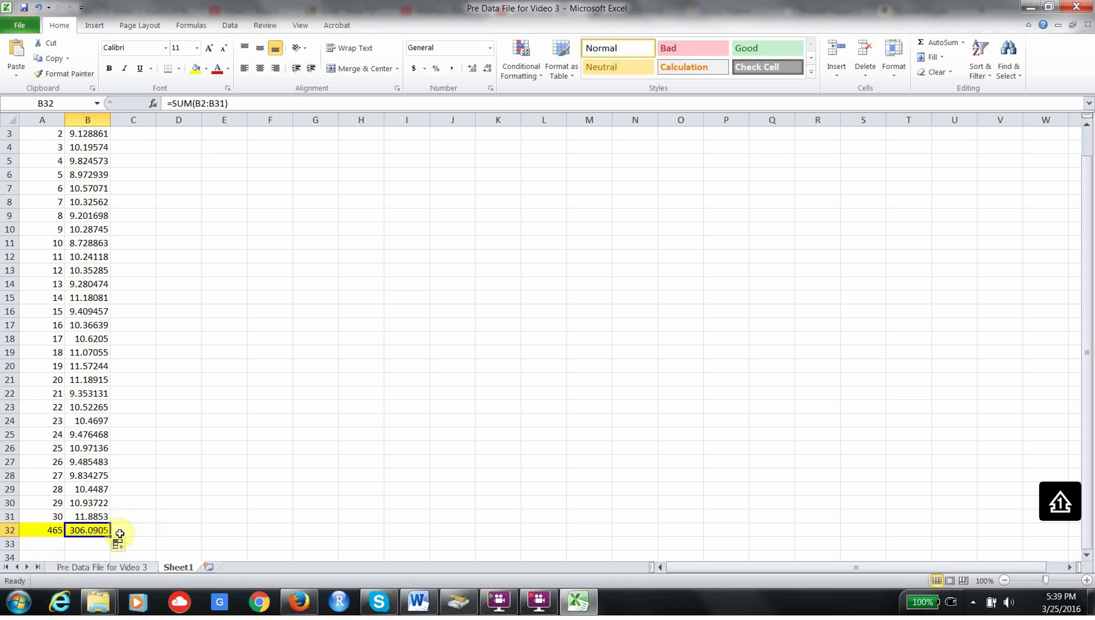
{"action": "left_click", "coordinate": [195, 280]}
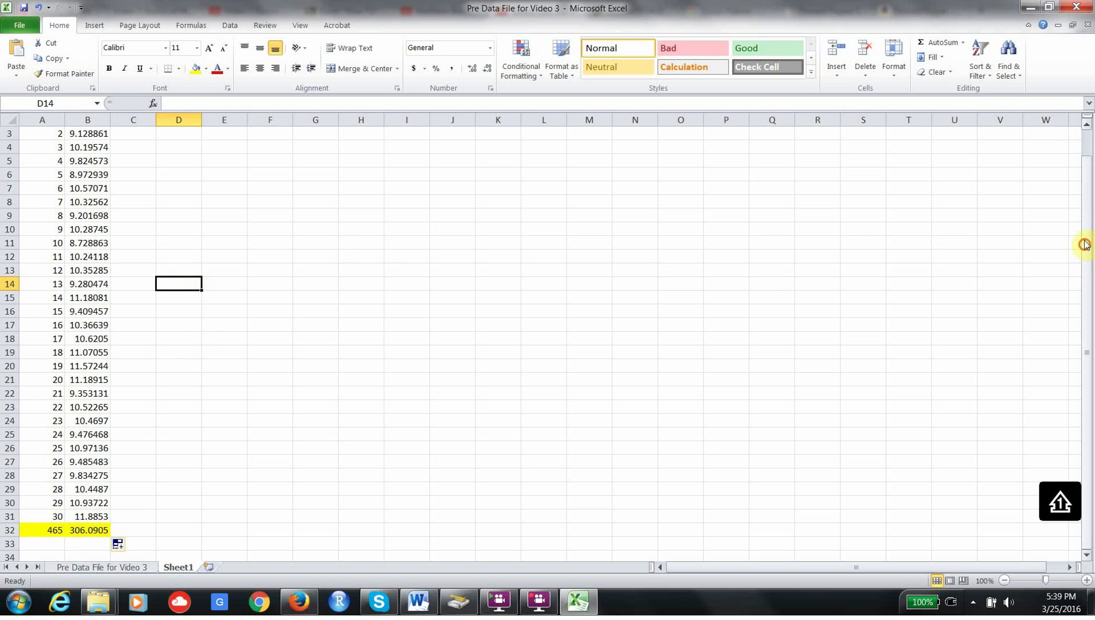
Enter the headings "mean" in cell F1 and "std devtn" in cell G1.
{"action": "left_click_drag", "start_coordinate": [1084, 245], "coordinate": [1068, 151]}
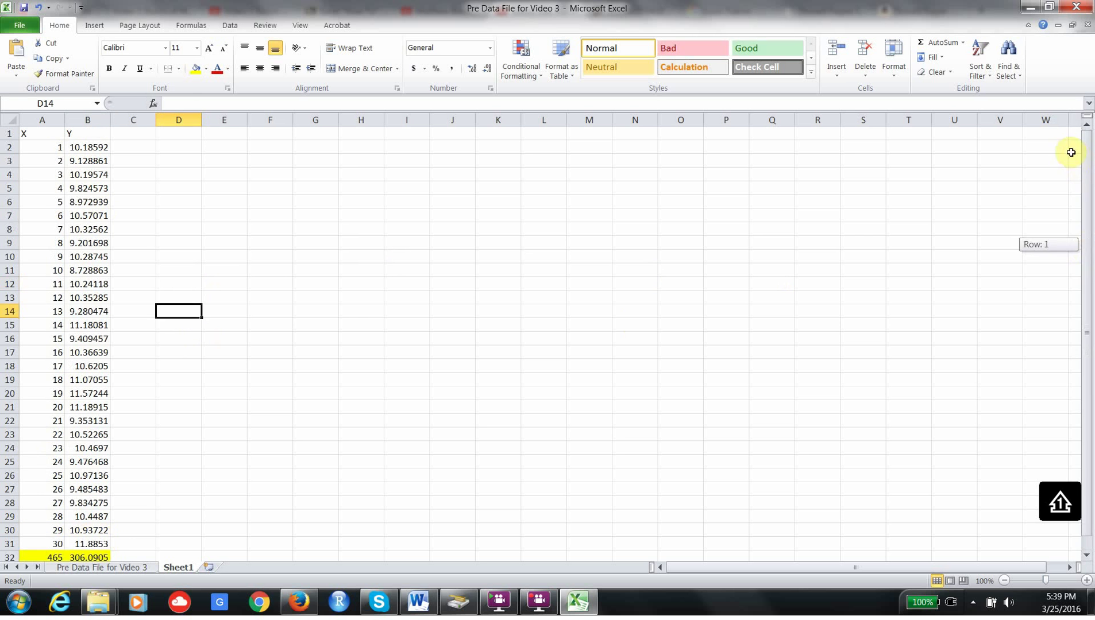
{"action": "left_click", "coordinate": [271, 151]}
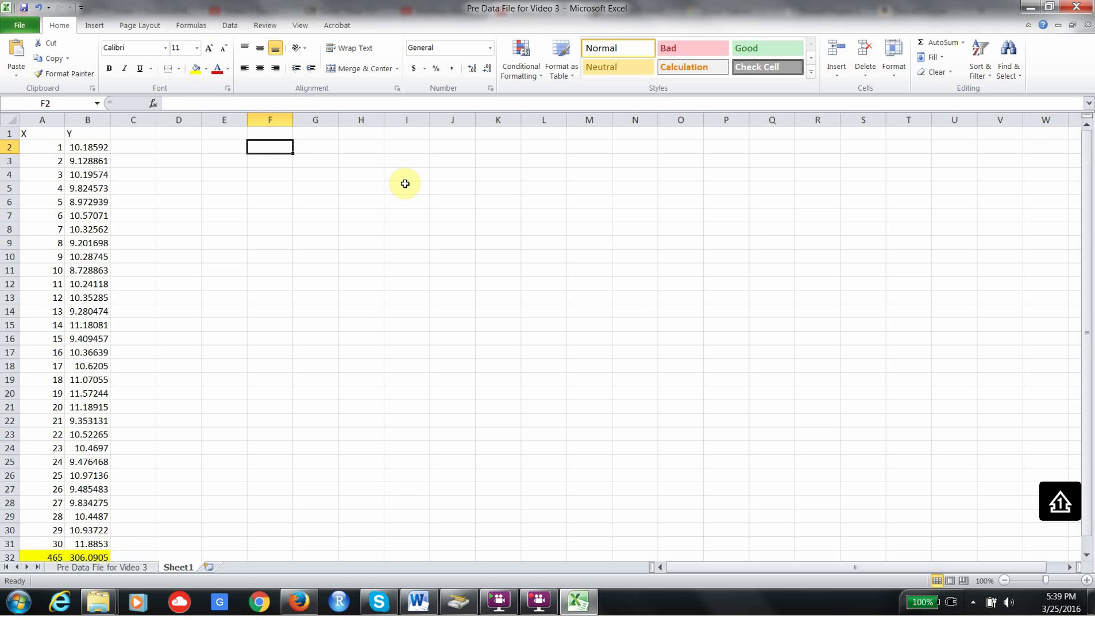
{"action": "left_click", "coordinate": [282, 135]}
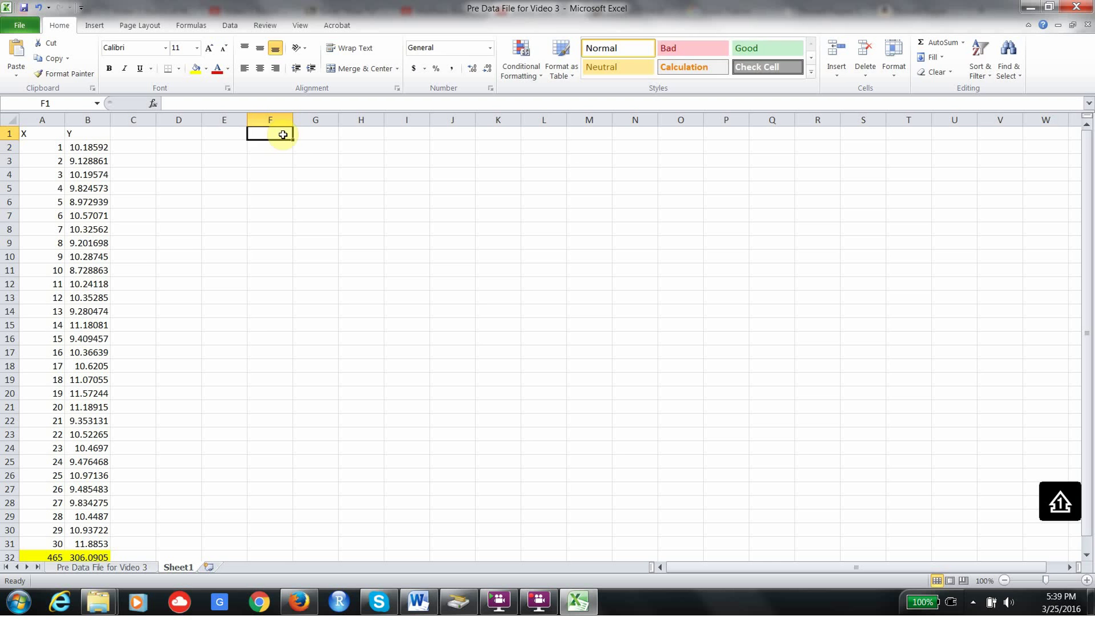
{"action": "type", "text": "mean"}
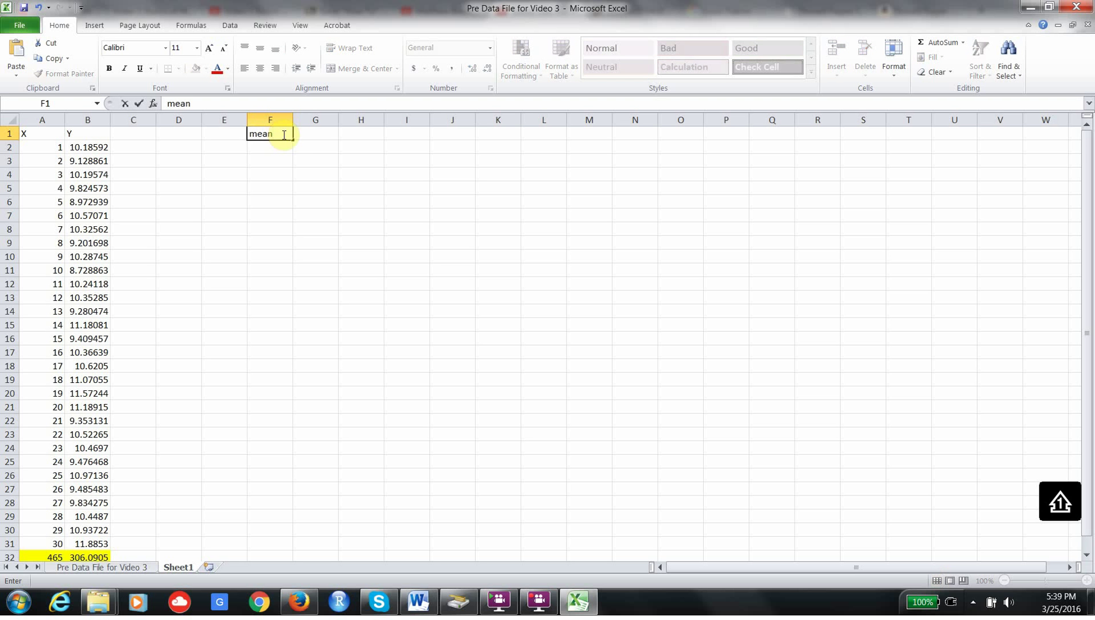
{"action": "left_click", "coordinate": [303, 136]}
{"action": "type", "text": "s"}
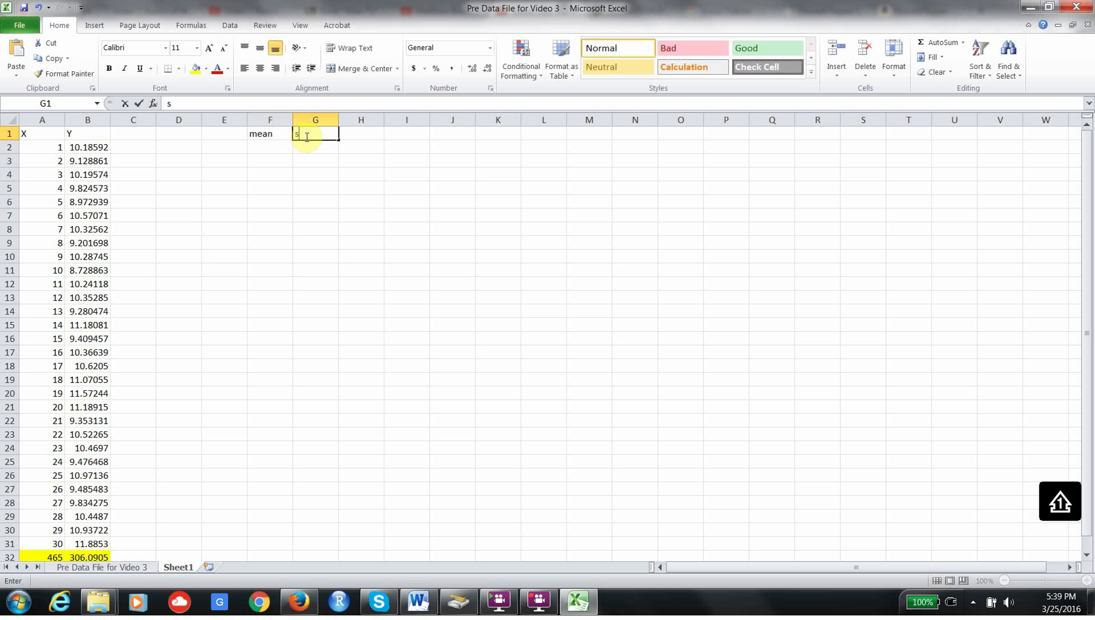
{"action": "type", "text": "td devt"}
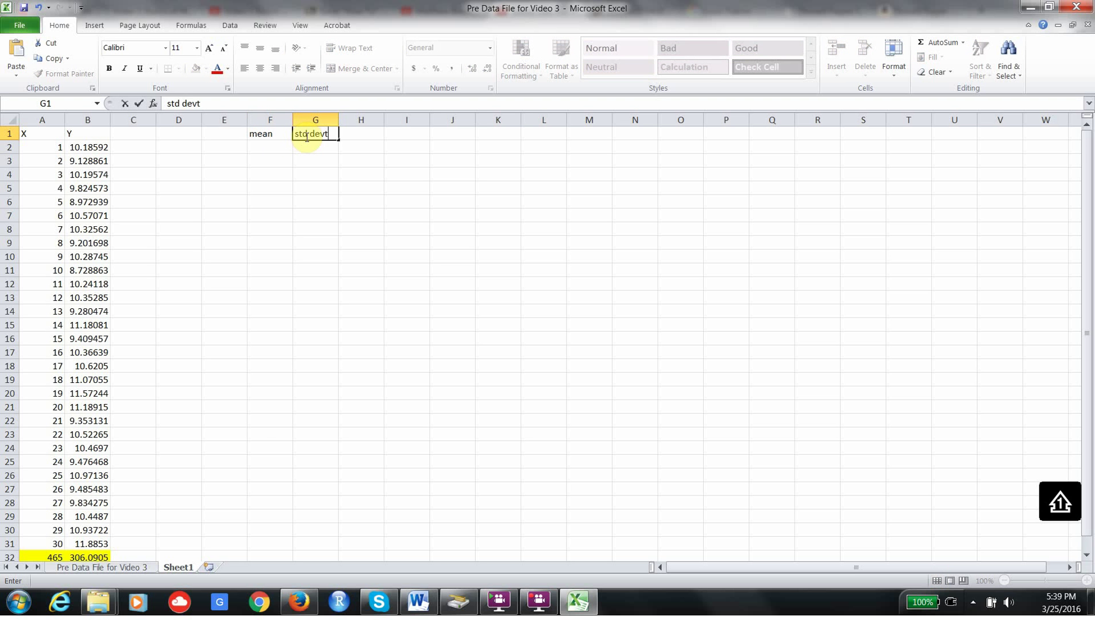
{"action": "type", "text": "n"}
Calculate the mean of the Y values in cell F2 with an AVERAGE formula over B2:B31.
{"action": "left_click", "coordinate": [288, 150]}
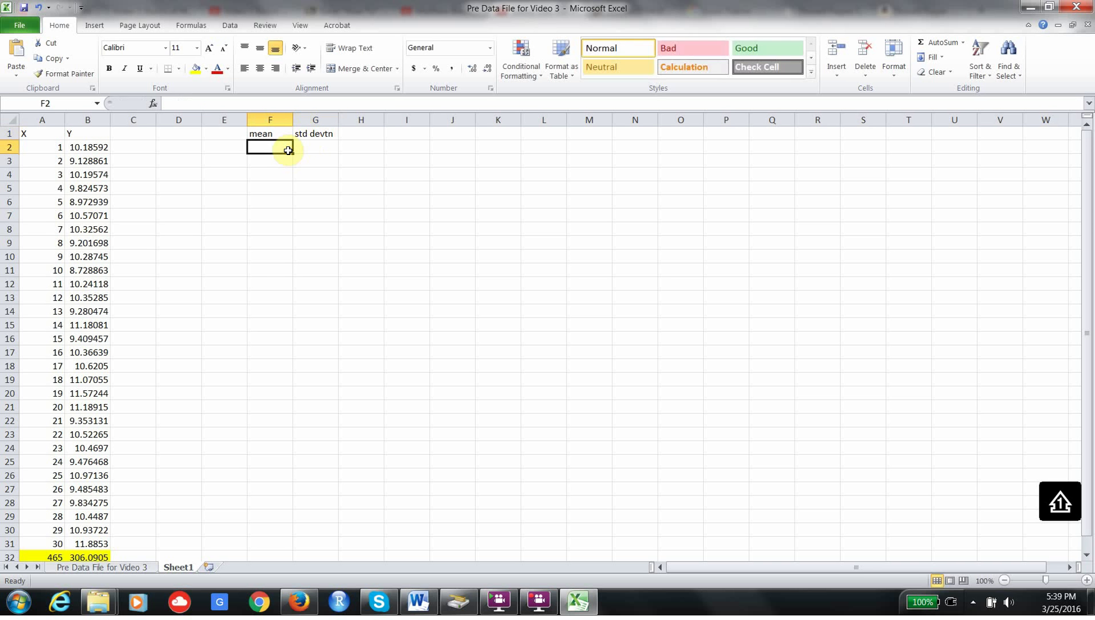
{"action": "type", "text": "="}
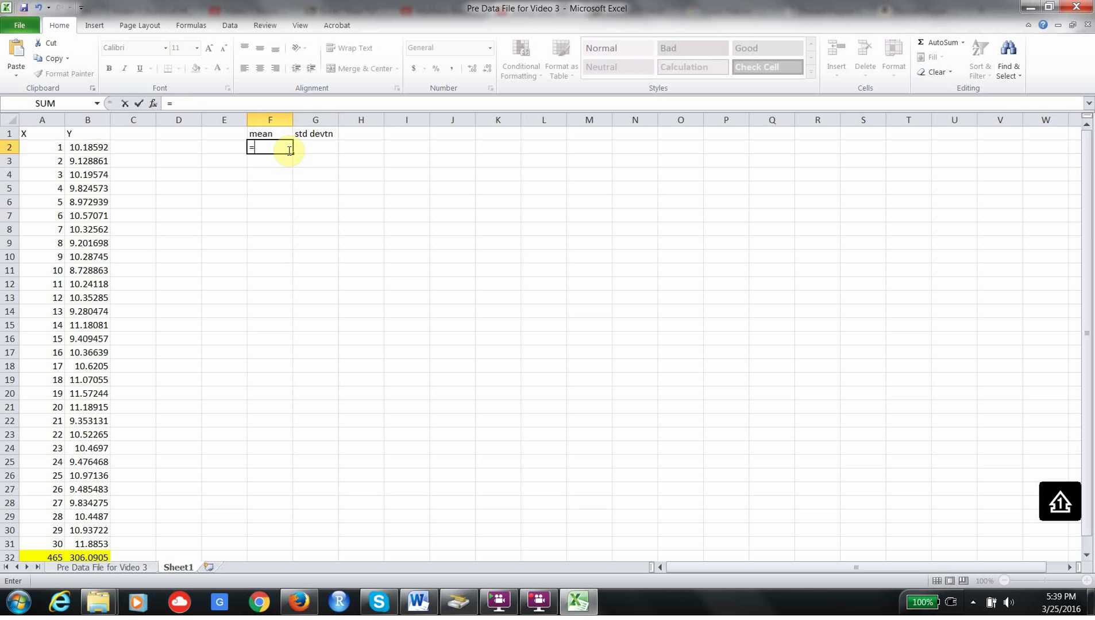
{"action": "type", "text": "av"}
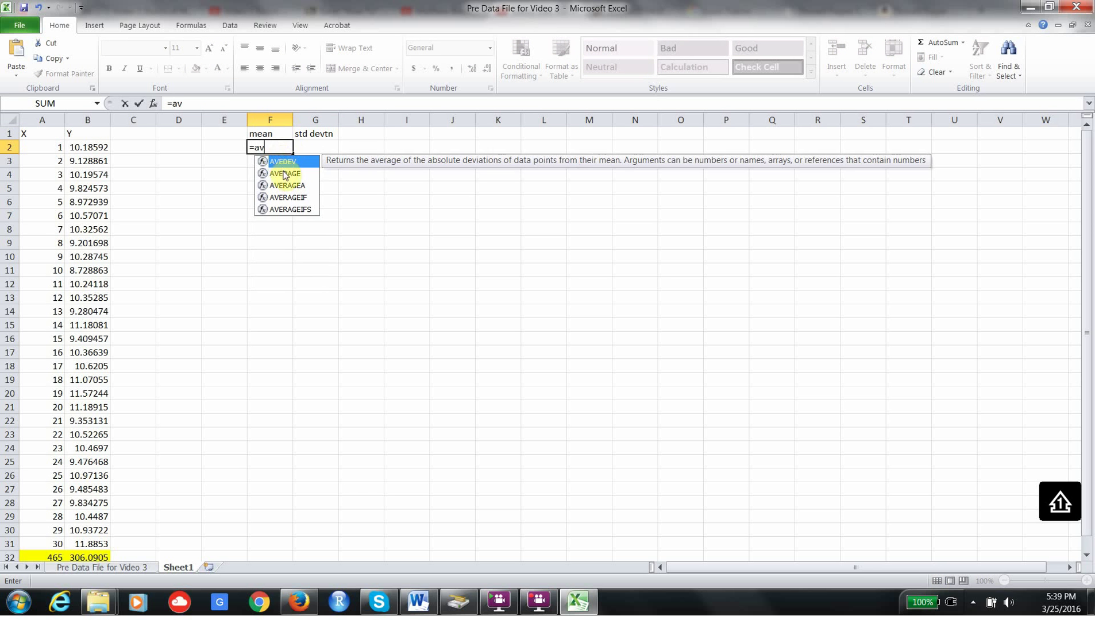
{"action": "double_click", "coordinate": [285, 173]}
{"action": "left_click_drag", "start_coordinate": [78, 146], "coordinate": [93, 543]}
{"action": "type", "text": ")"}
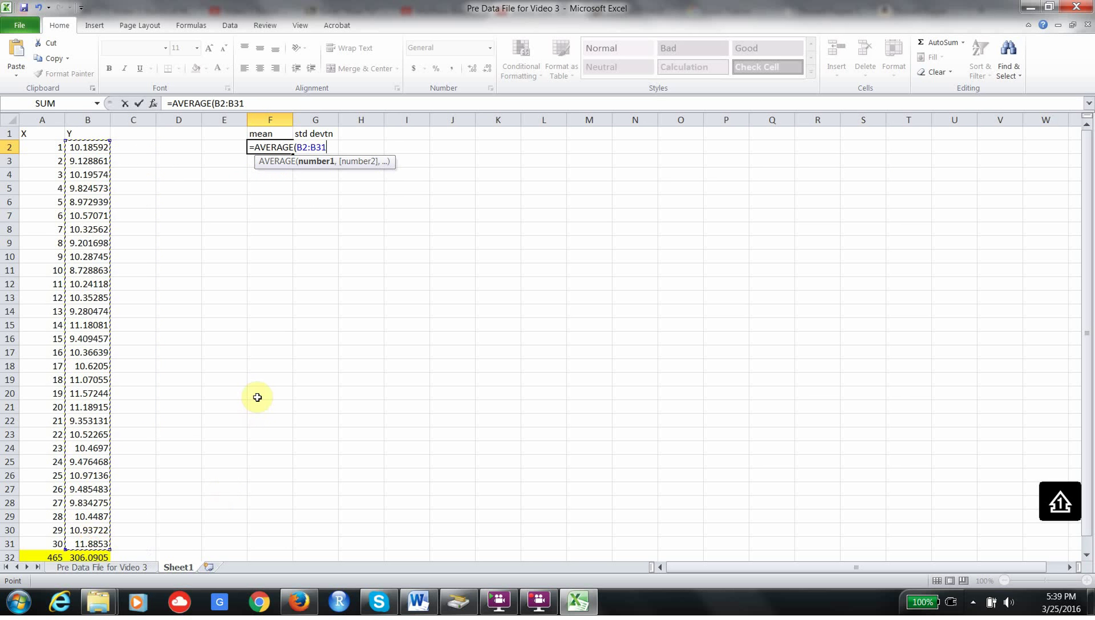
{"action": "key", "text": "Return"}
Calculate the sample standard deviation of the Y values in cell G2 with STDEV.S over B2:B31.
{"action": "left_click", "coordinate": [327, 149]}
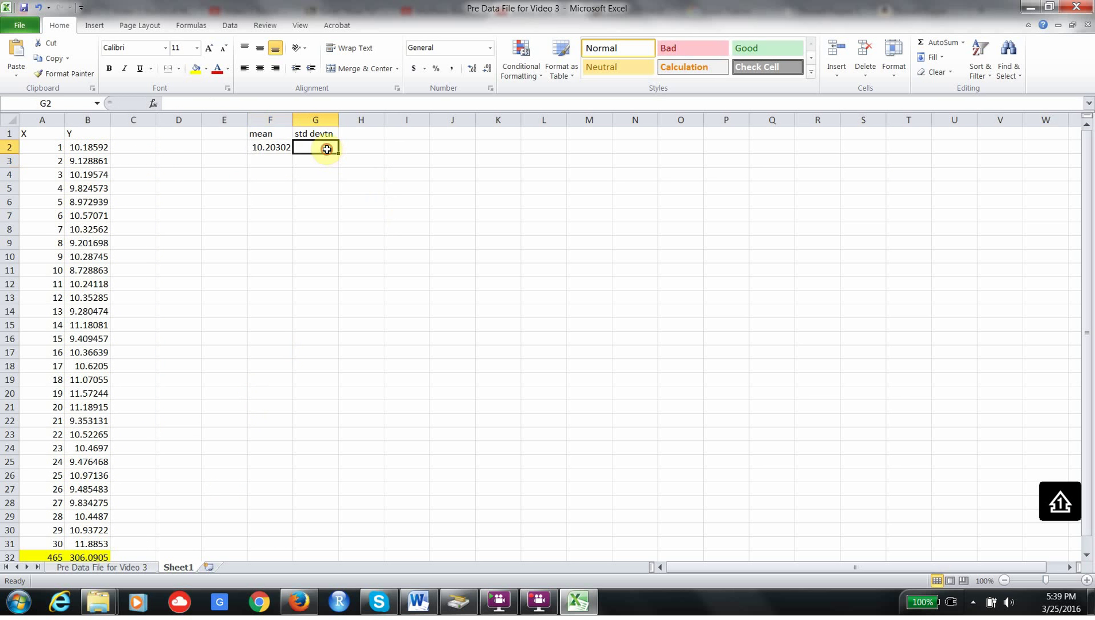
{"action": "type", "text": "=st"}
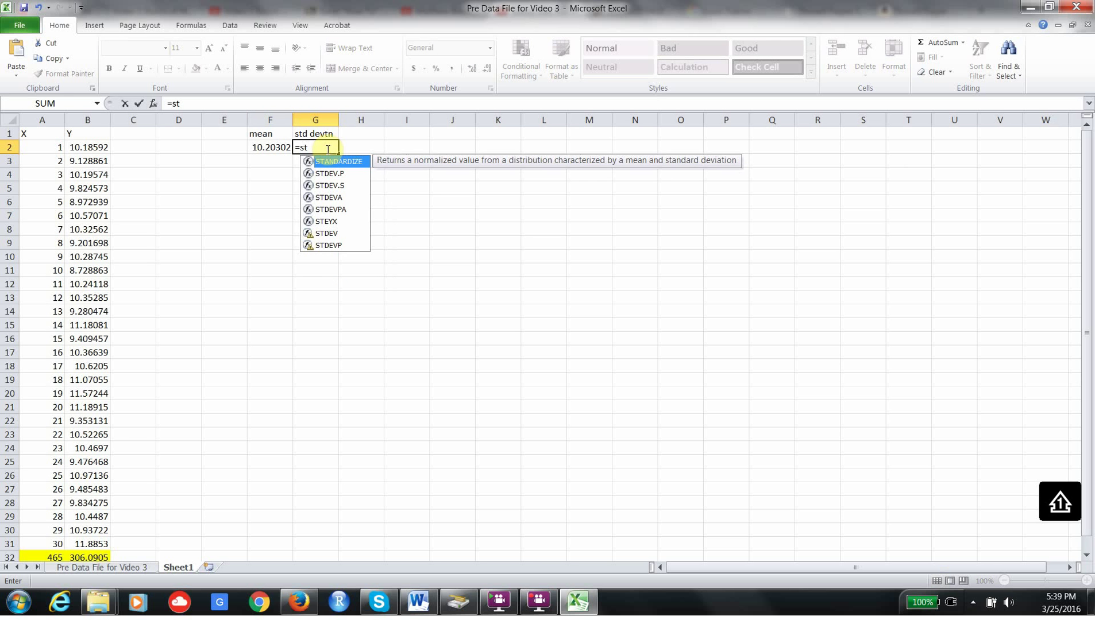
{"action": "double_click", "coordinate": [327, 185]}
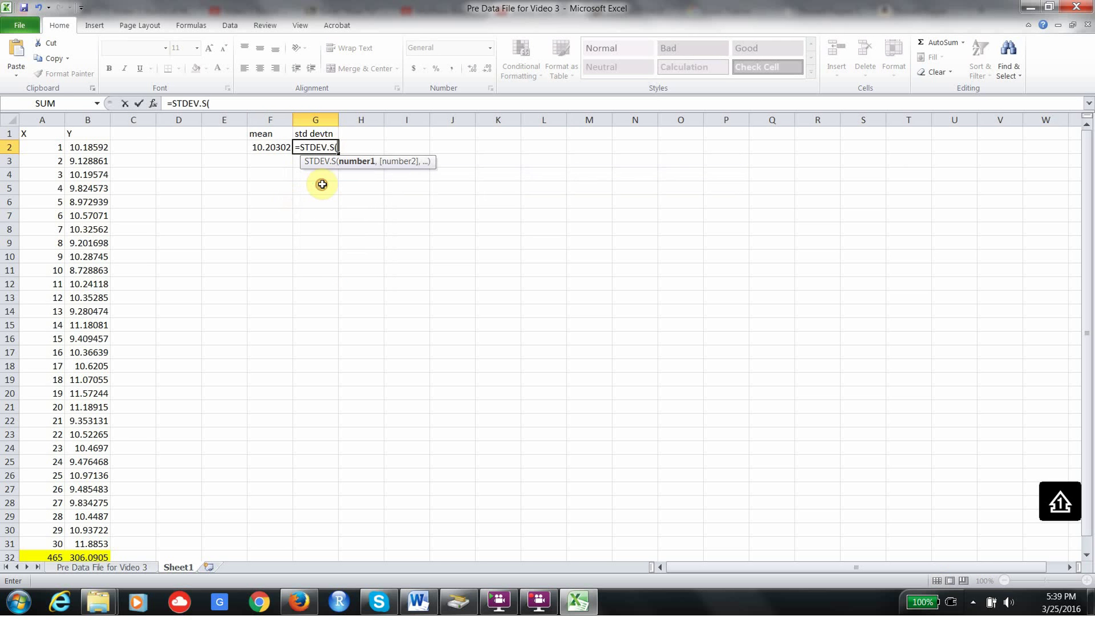
{"action": "left_click_drag", "start_coordinate": [70, 149], "coordinate": [103, 546]}
{"action": "key", "text": "Return"}
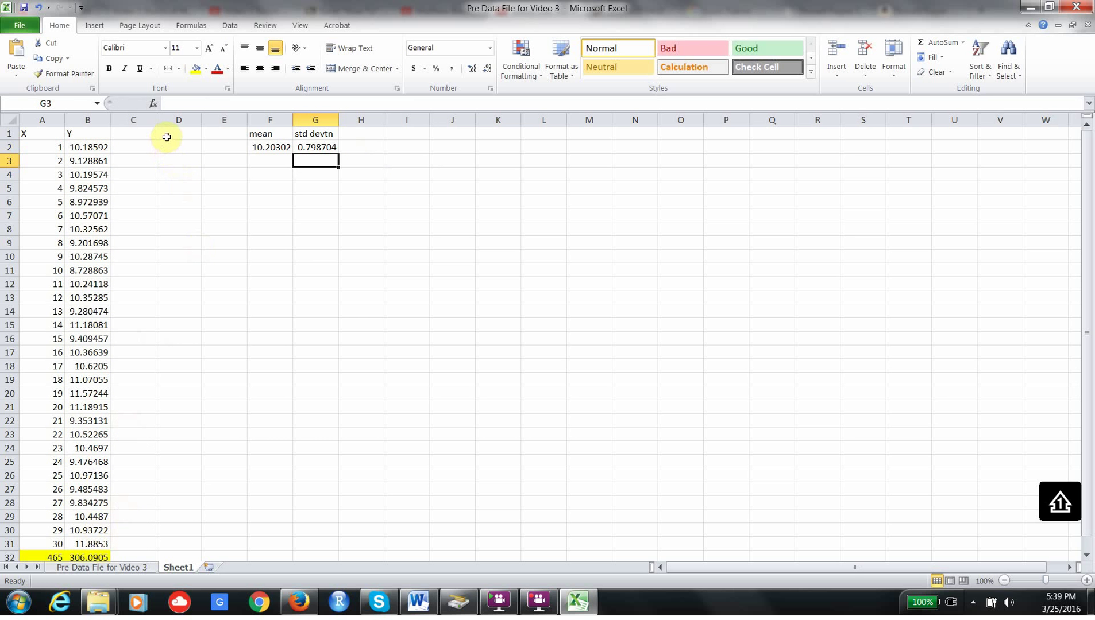
Enter the heading "Z=(Y-Mean)/StdDevtn" in cell C1 and widen column C to fit it.
{"action": "left_click", "coordinate": [146, 134]}
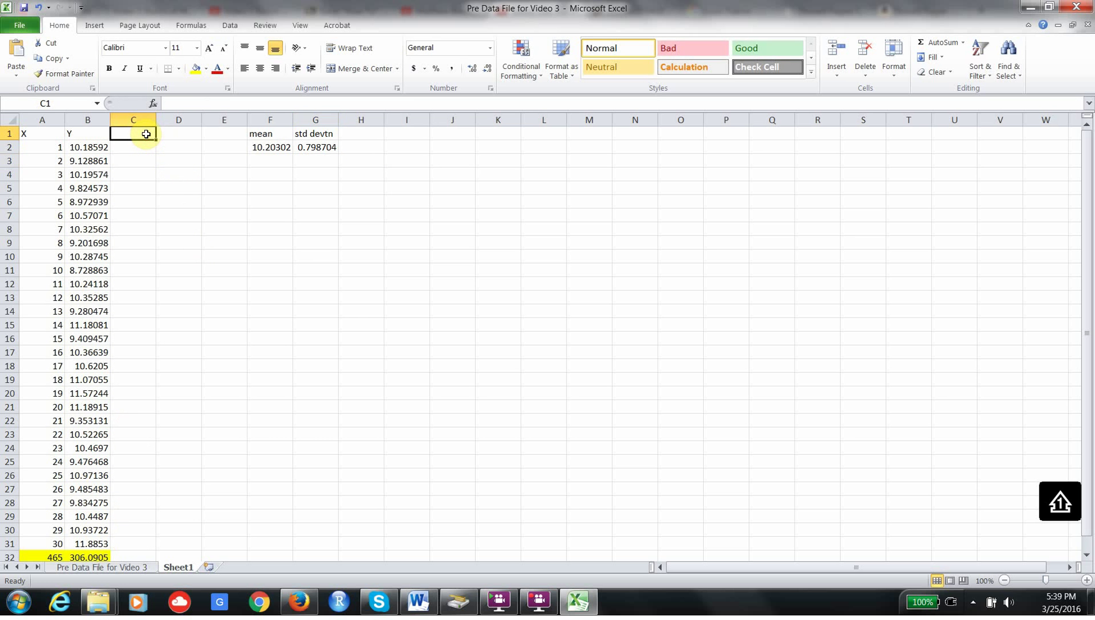
{"action": "type", "text": "Z"}
{"action": "left_click", "coordinate": [141, 146]}
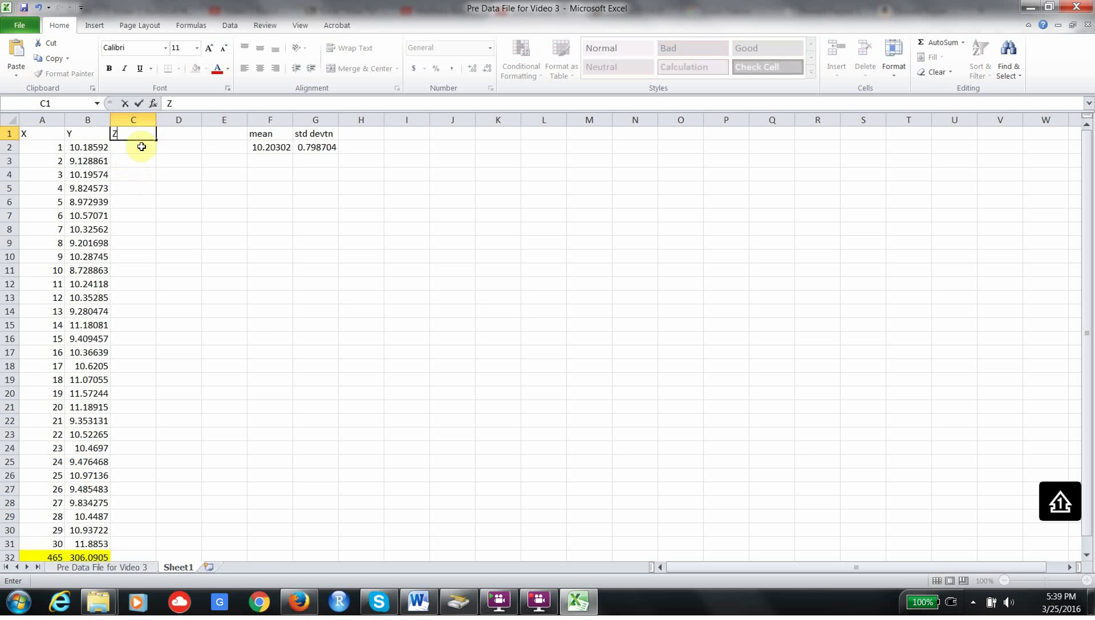
{"action": "type", "text": "=("}
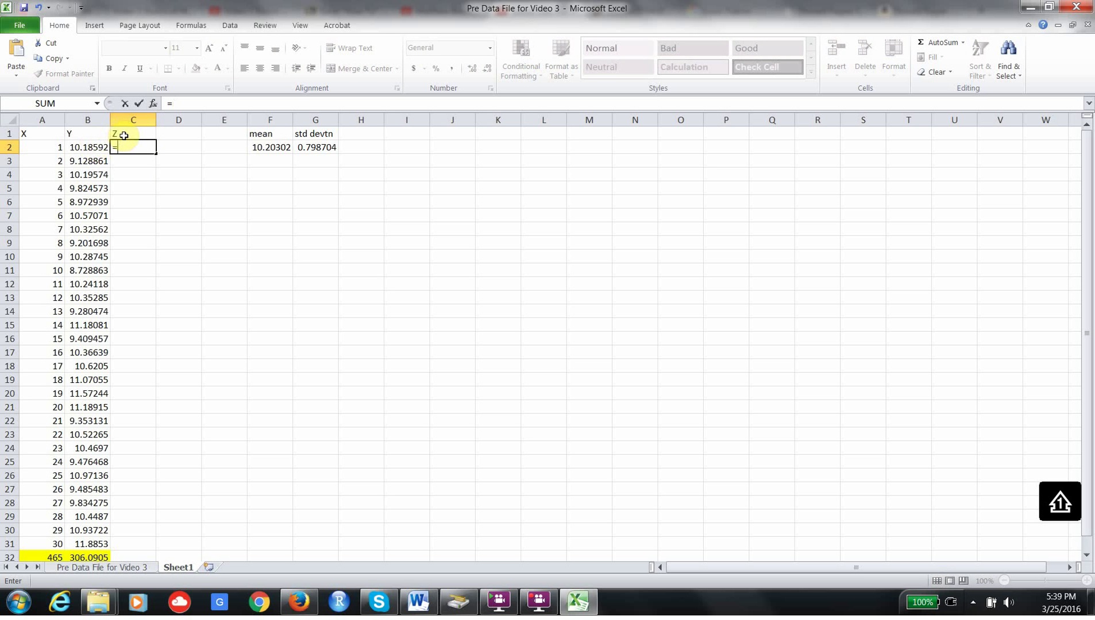
{"action": "key", "text": "BackSpace"}
{"action": "double_click", "coordinate": [123, 135]}
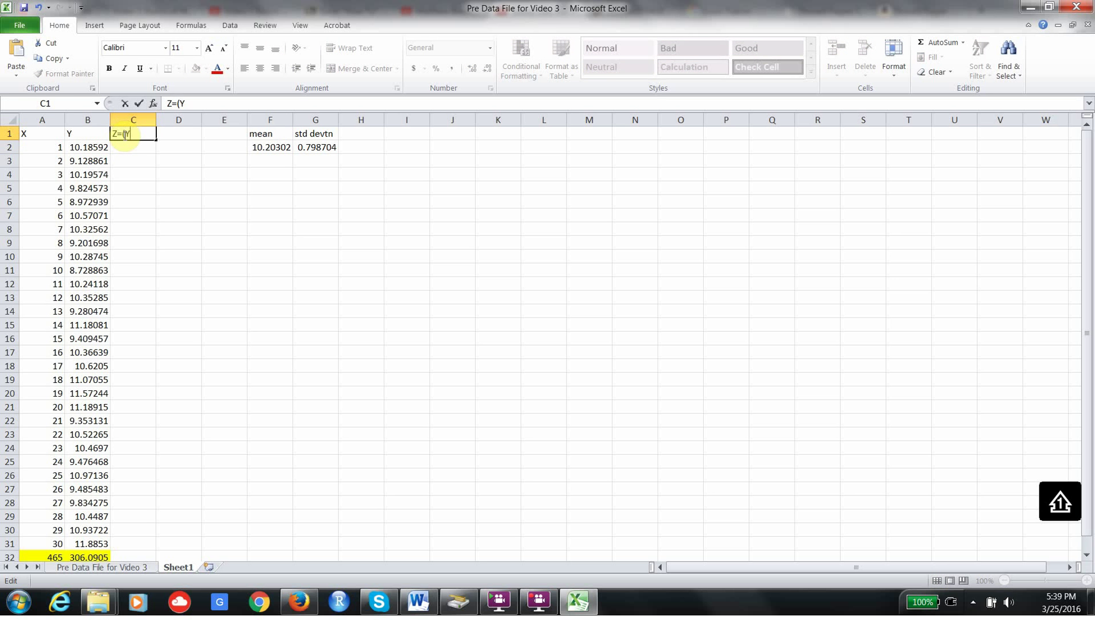
{"action": "type", "text": "=(Y-Mean)/StdDevtn"}
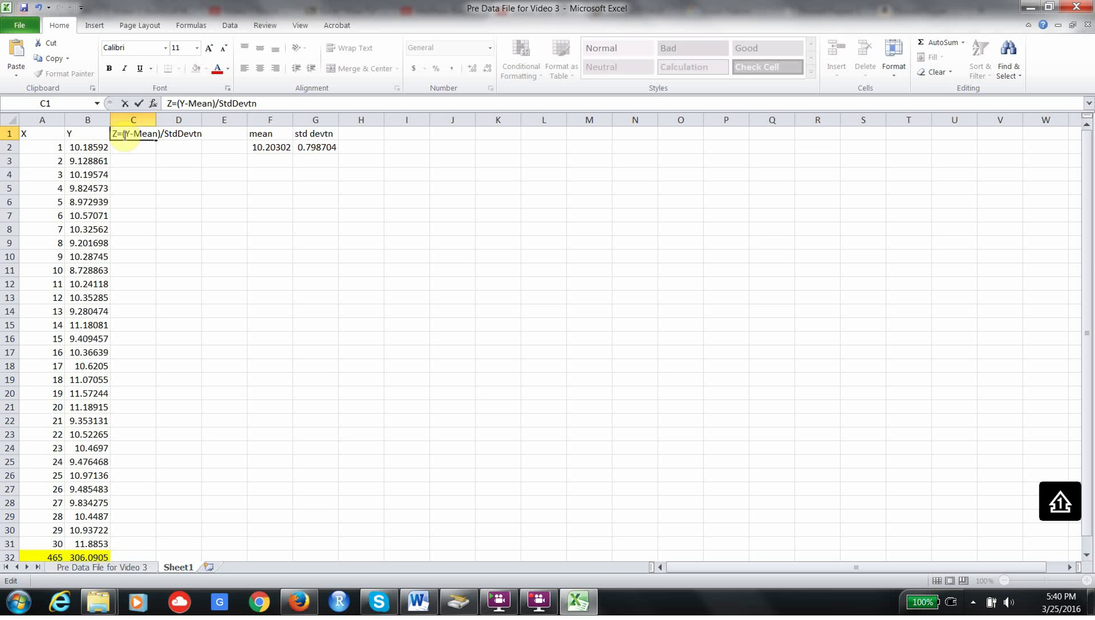
{"action": "left_click", "coordinate": [198, 201]}
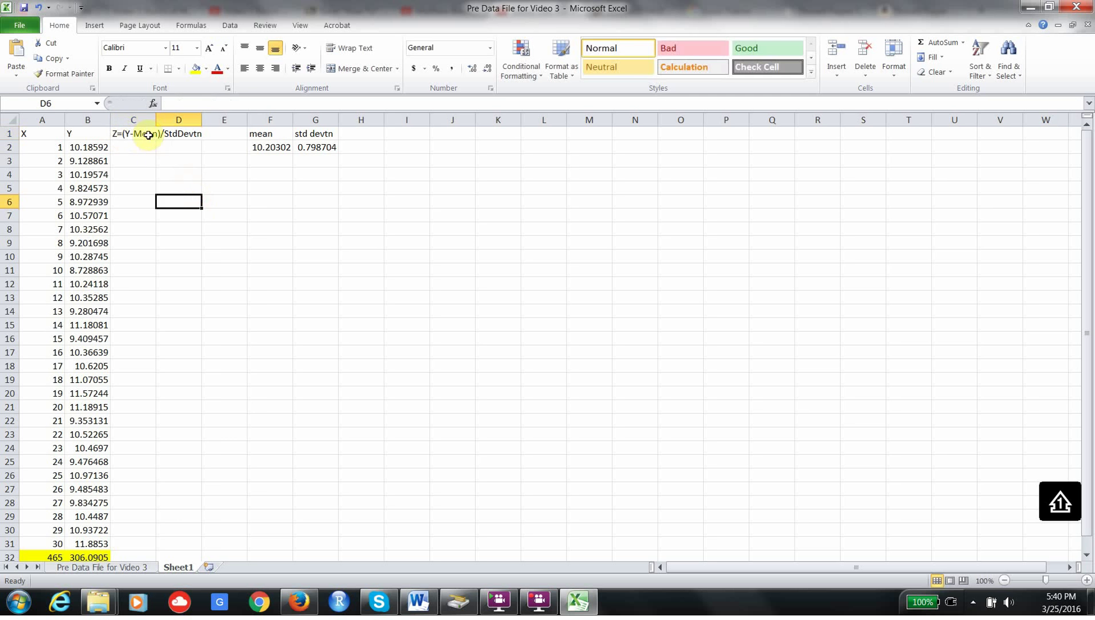
{"action": "left_click_drag", "start_coordinate": [156, 120], "coordinate": [212, 116]}
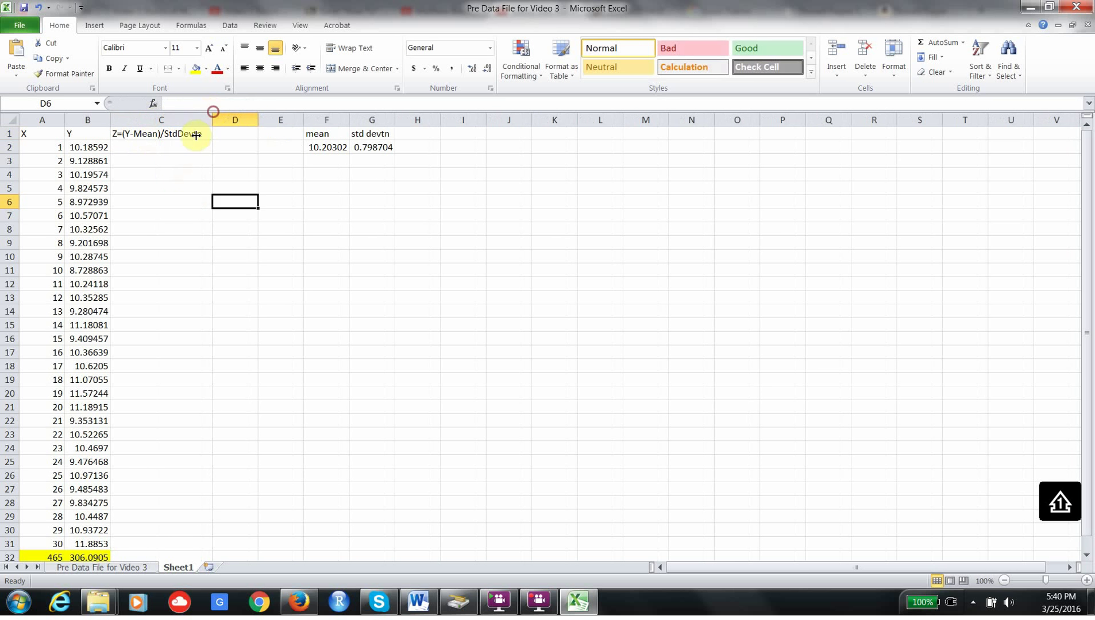
Calculate the first Z score in cell C2 with the formula =(B2-F2)/G2.
{"action": "left_click", "coordinate": [164, 146]}
{"action": "type", "text": "=("}
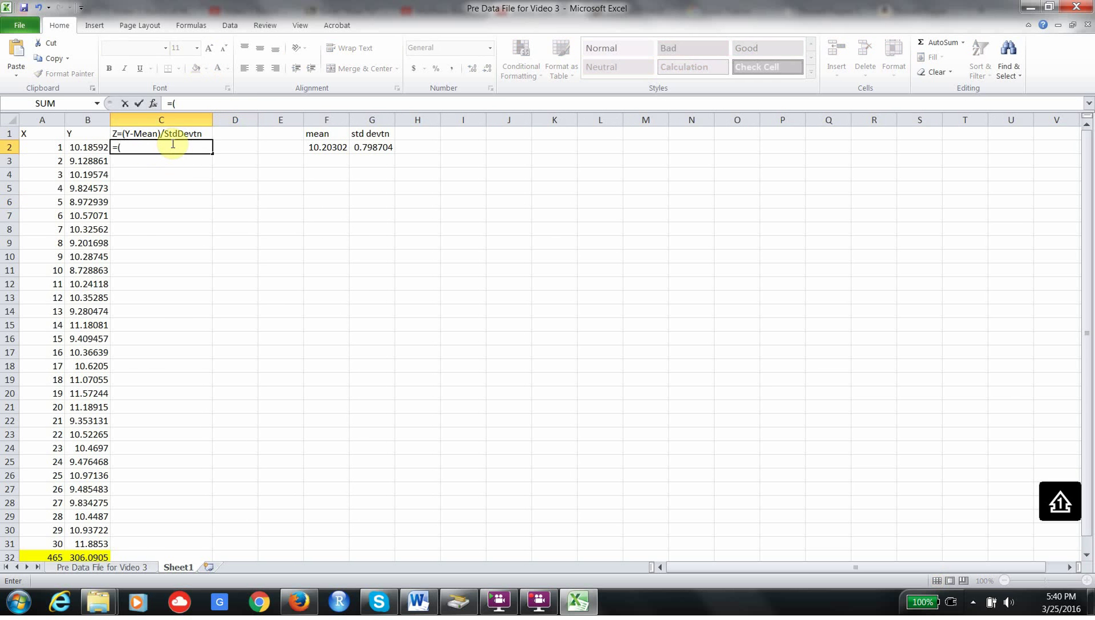
{"action": "left_click", "coordinate": [86, 148]}
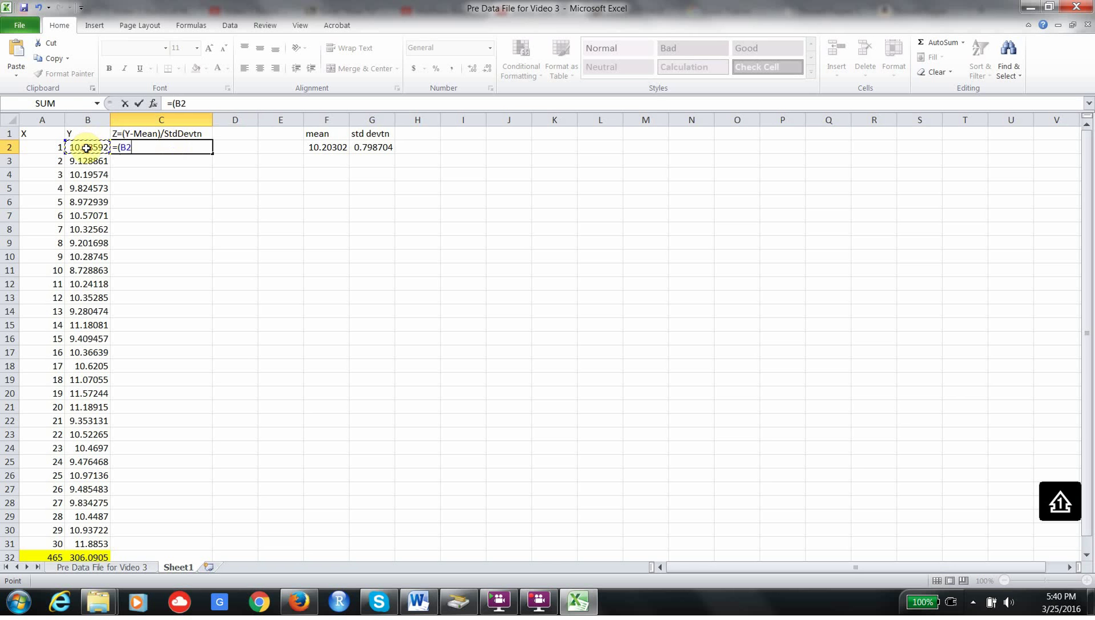
{"action": "type", "text": "-"}
{"action": "left_click", "coordinate": [319, 149]}
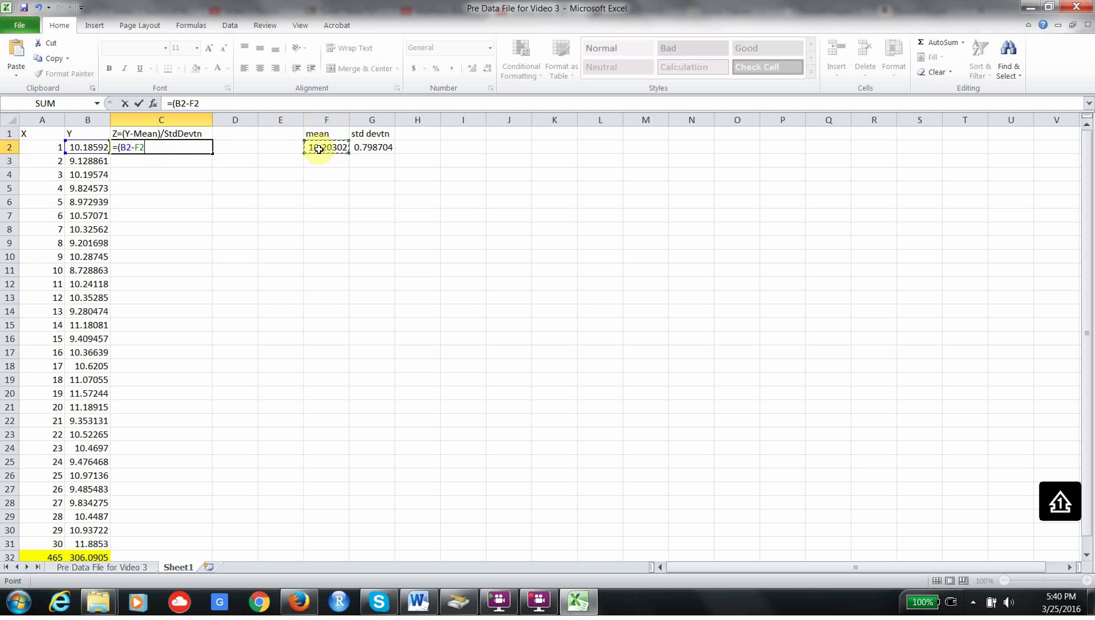
{"action": "type", "text": ")/"}
{"action": "left_click", "coordinate": [388, 149]}
{"action": "key", "text": "Return"}
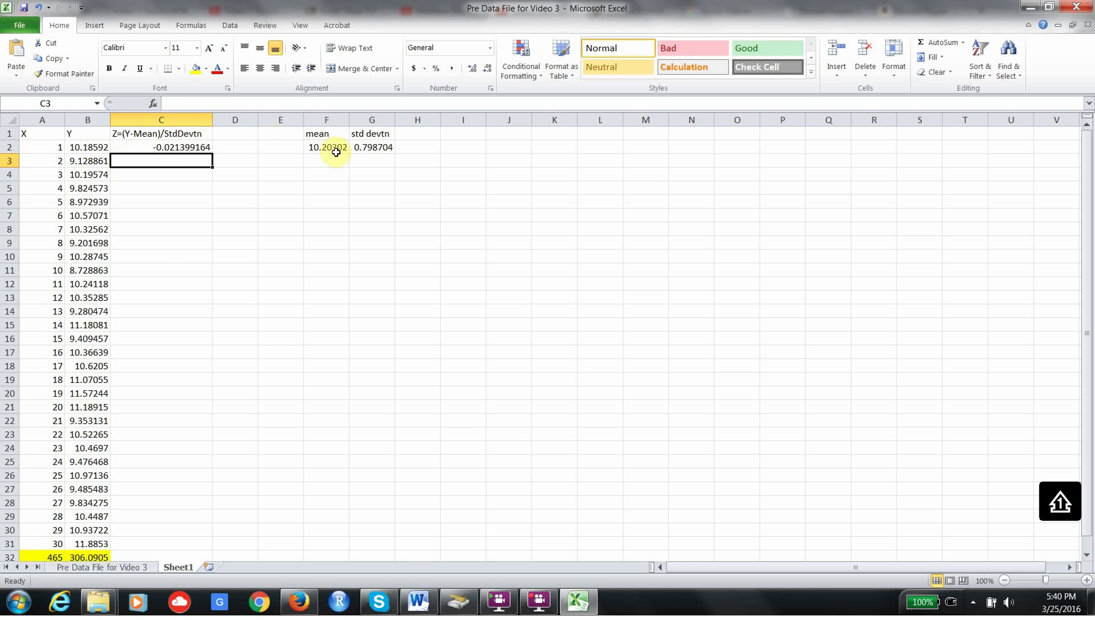
Try copying the relative-reference Z formula from C2 down to C3, inspect it, and clear the copy.
{"action": "left_click", "coordinate": [207, 147]}
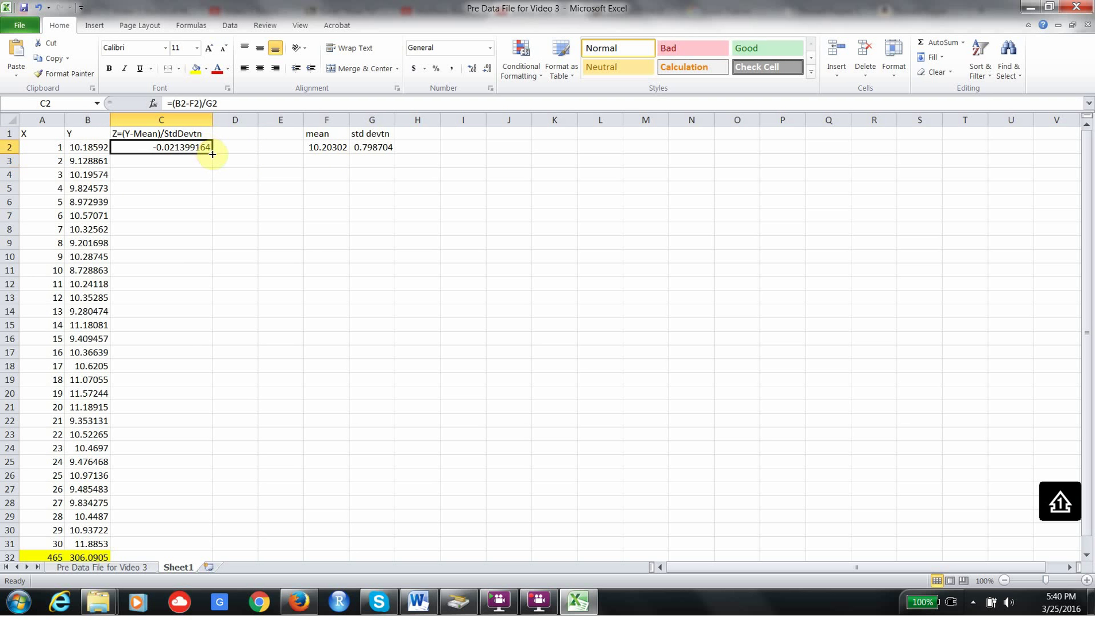
{"action": "left_click_drag", "start_coordinate": [213, 150], "coordinate": [215, 169]}
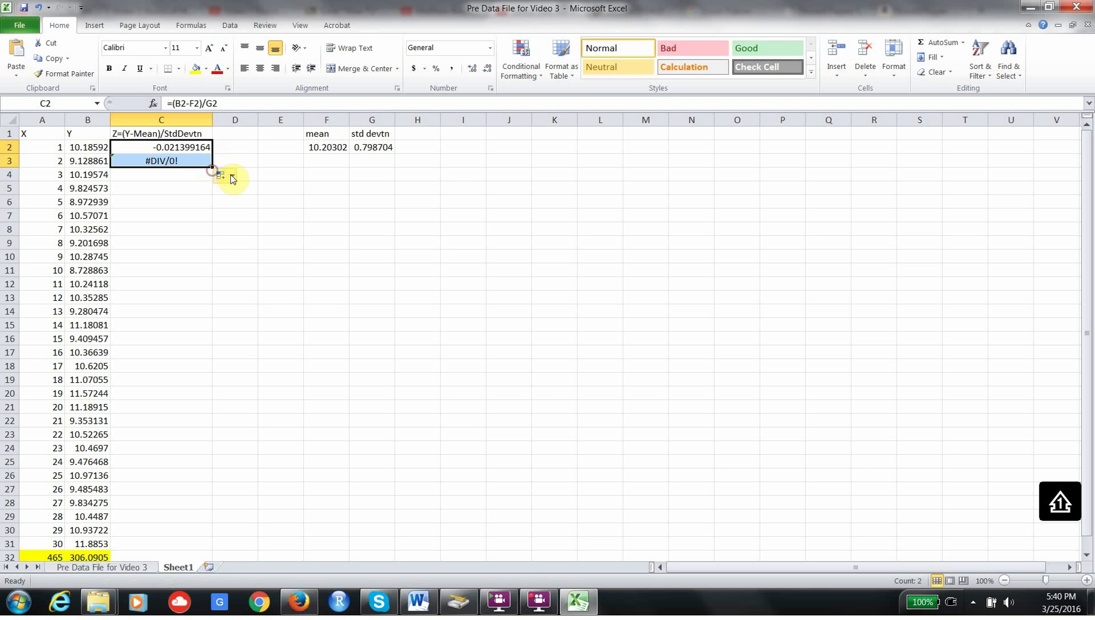
{"action": "left_click", "coordinate": [197, 159]}
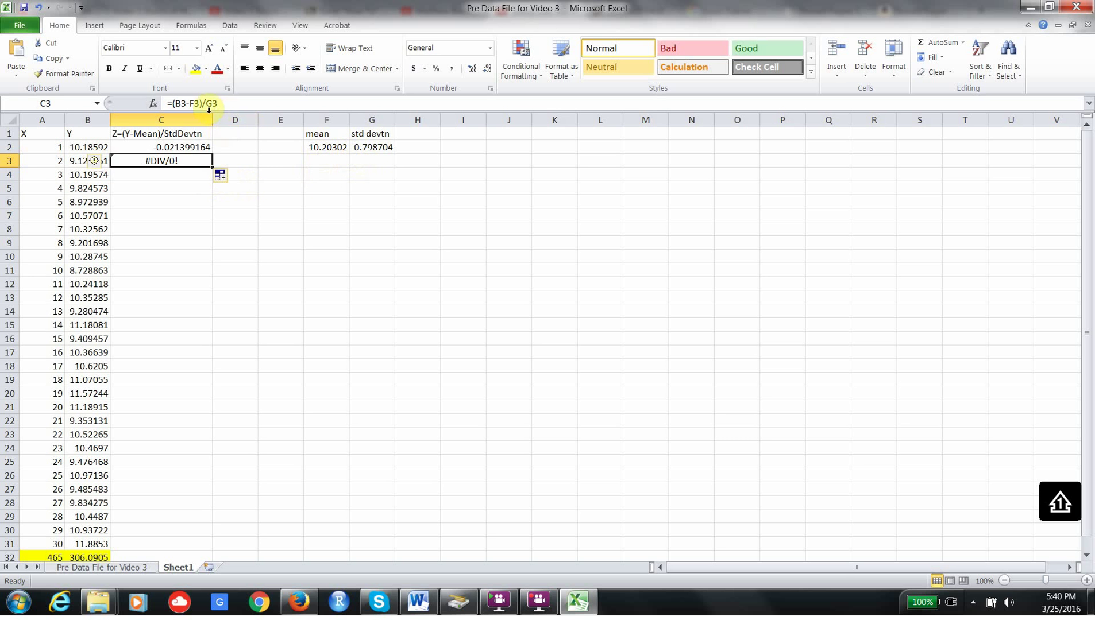
{"action": "left_click_drag", "start_coordinate": [221, 103], "coordinate": [152, 103]}
{"action": "key", "text": "Delete"}
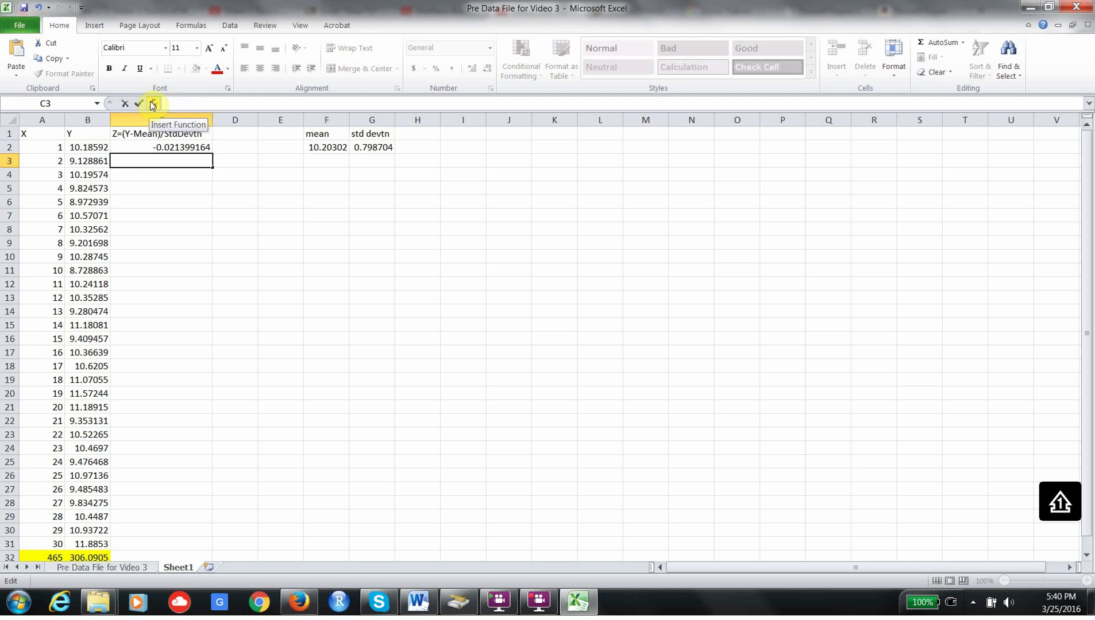
Make the mean and standard deviation references absolute in cell C2, so the formula reads =(B2-$F$2)/$G$2.
{"action": "left_click", "coordinate": [194, 148]}
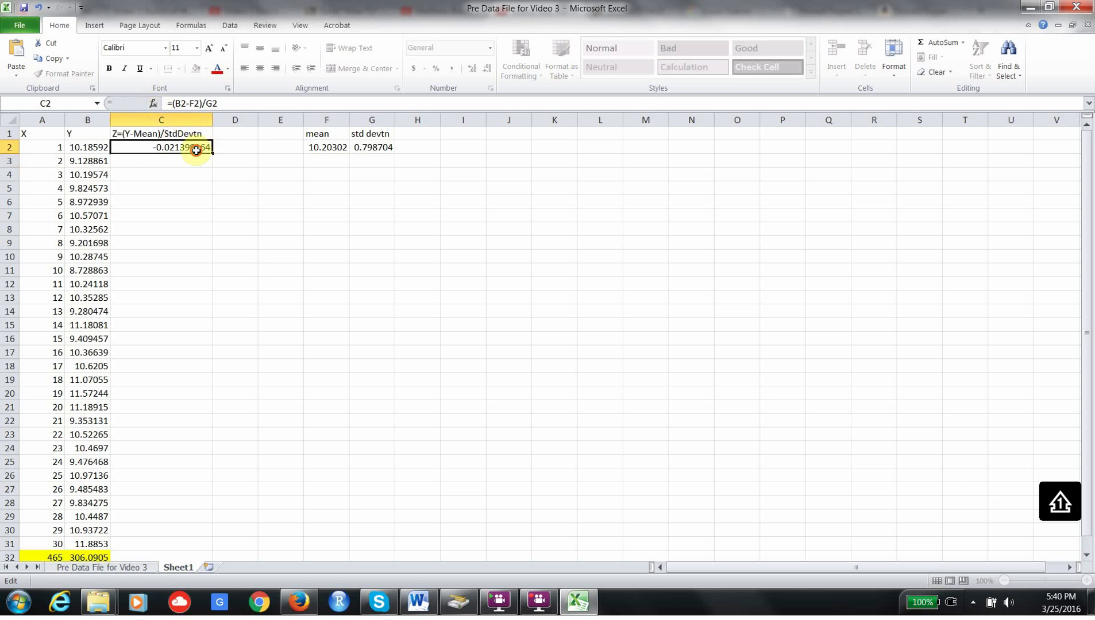
{"action": "left_click", "coordinate": [192, 103]}
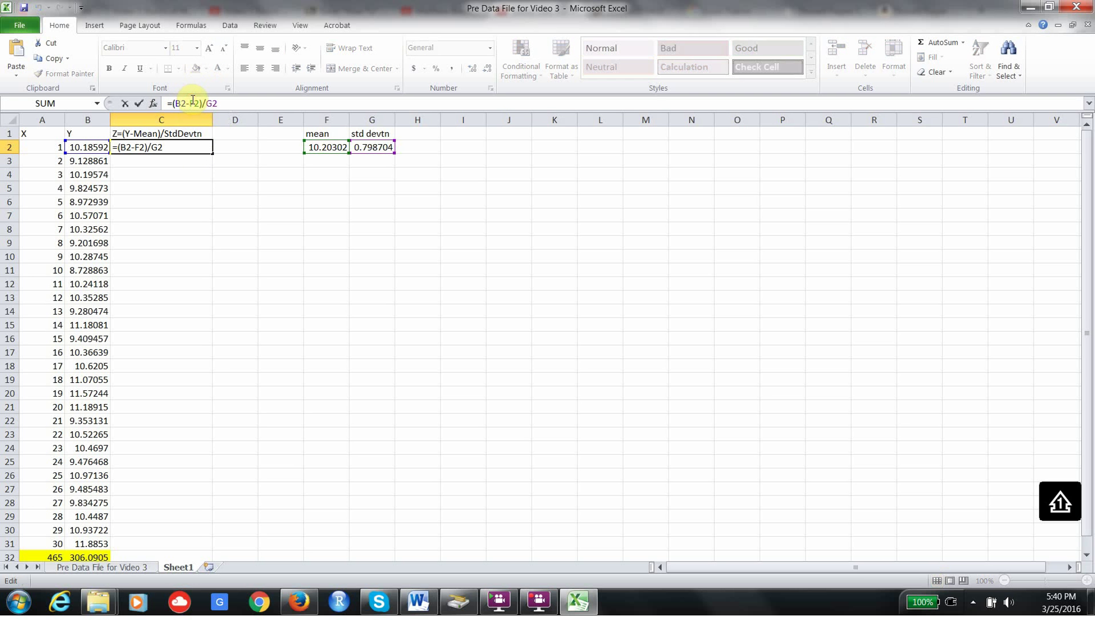
{"action": "type", "text": "$"}
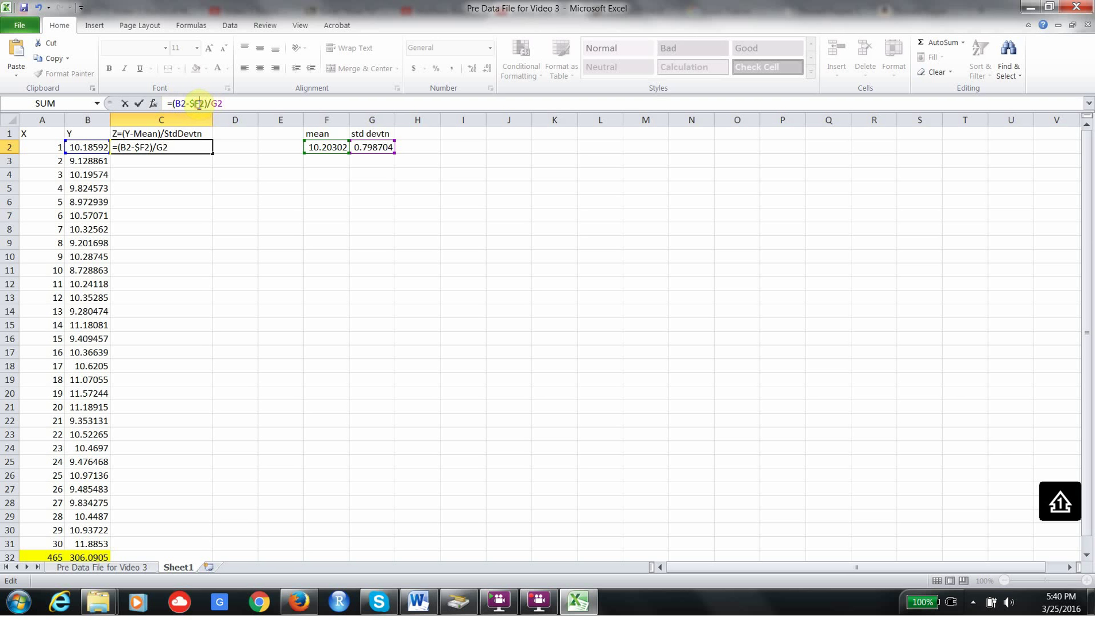
{"action": "left_click", "coordinate": [199, 104]}
{"action": "type", "text": "$"}
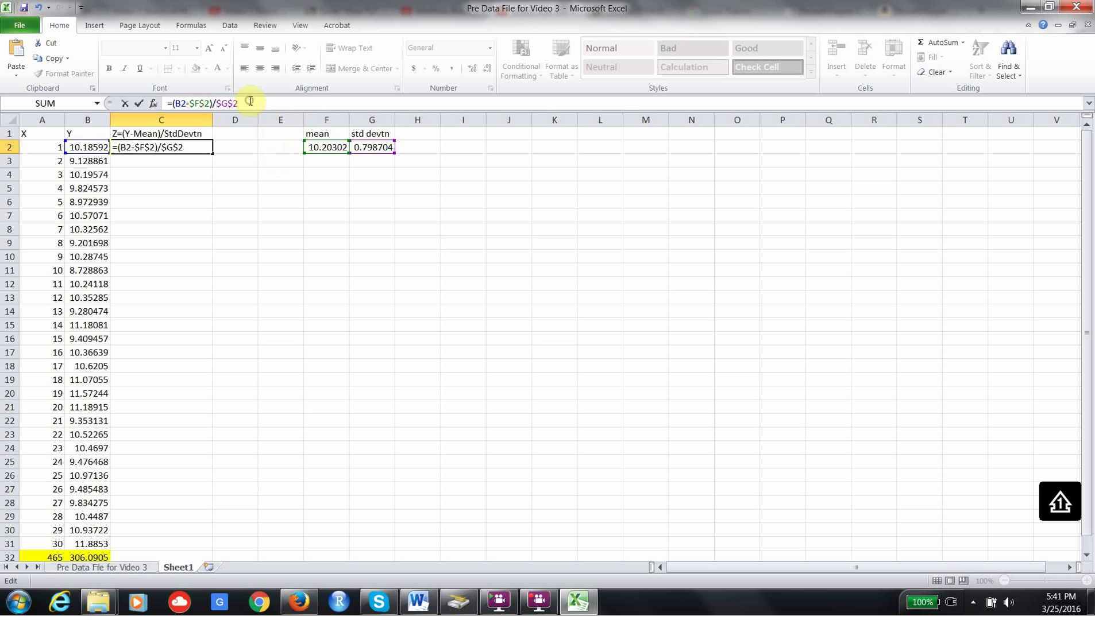
{"action": "key", "text": "Return"}
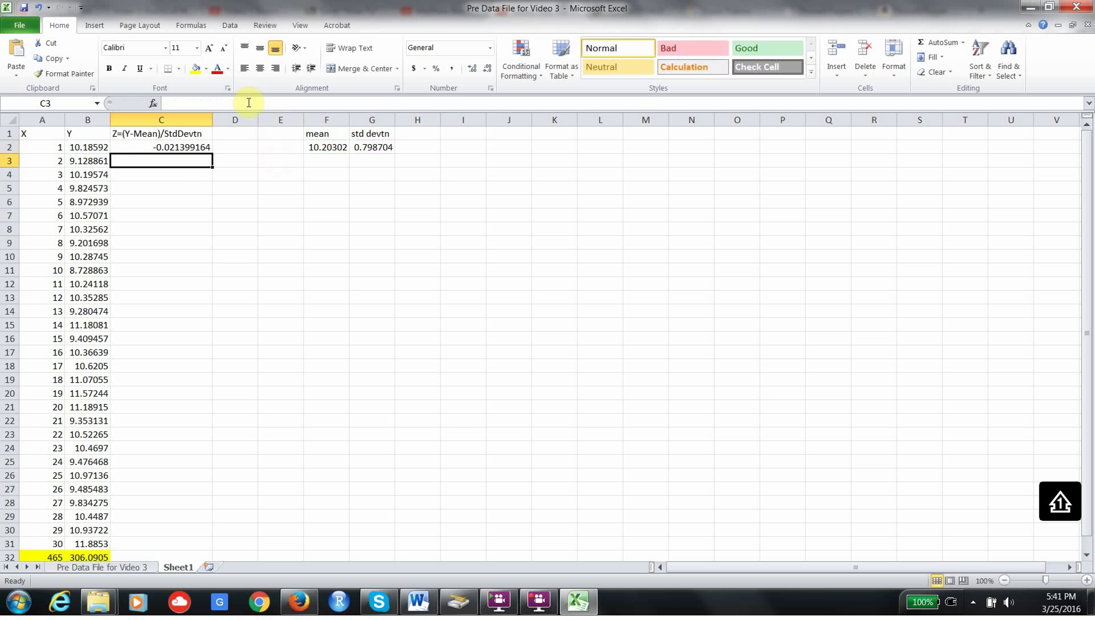
Copy the Z formula with absolute references from C2 down to C3 and check the copied formula.
{"action": "left_click", "coordinate": [183, 148]}
{"action": "left_click_drag", "start_coordinate": [213, 154], "coordinate": [214, 167]}
{"action": "left_click", "coordinate": [296, 187]}
{"action": "left_click", "coordinate": [196, 161]}
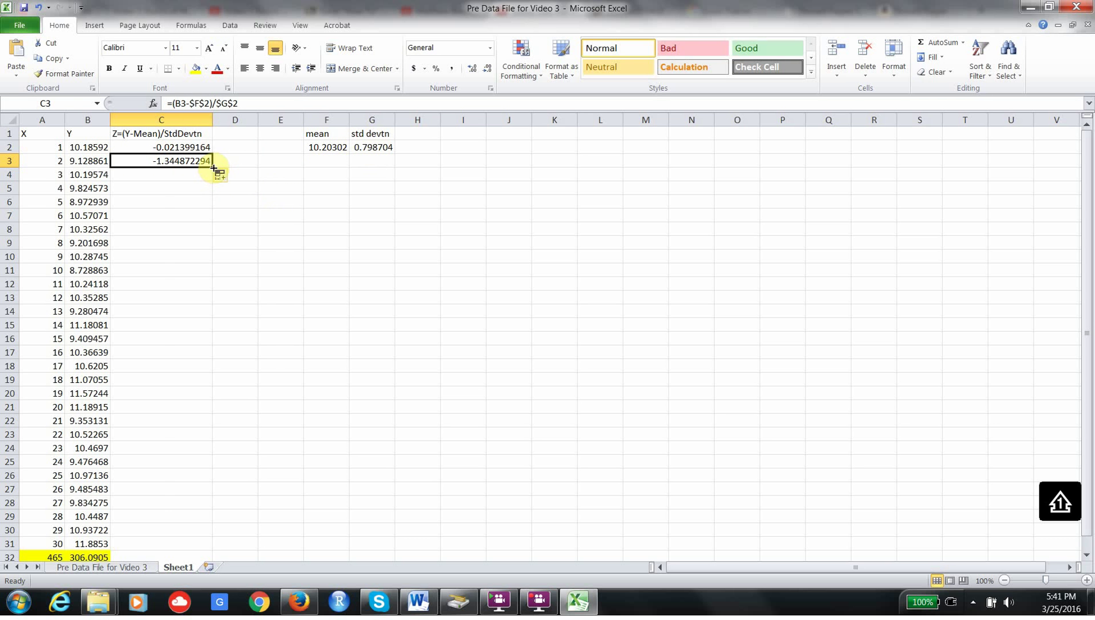
Copy the absolute-reference Z formula from C3 down through C31 to fill in the remaining Z scores.
{"action": "left_click_drag", "start_coordinate": [213, 167], "coordinate": [203, 545]}
{"action": "left_click", "coordinate": [281, 380]}
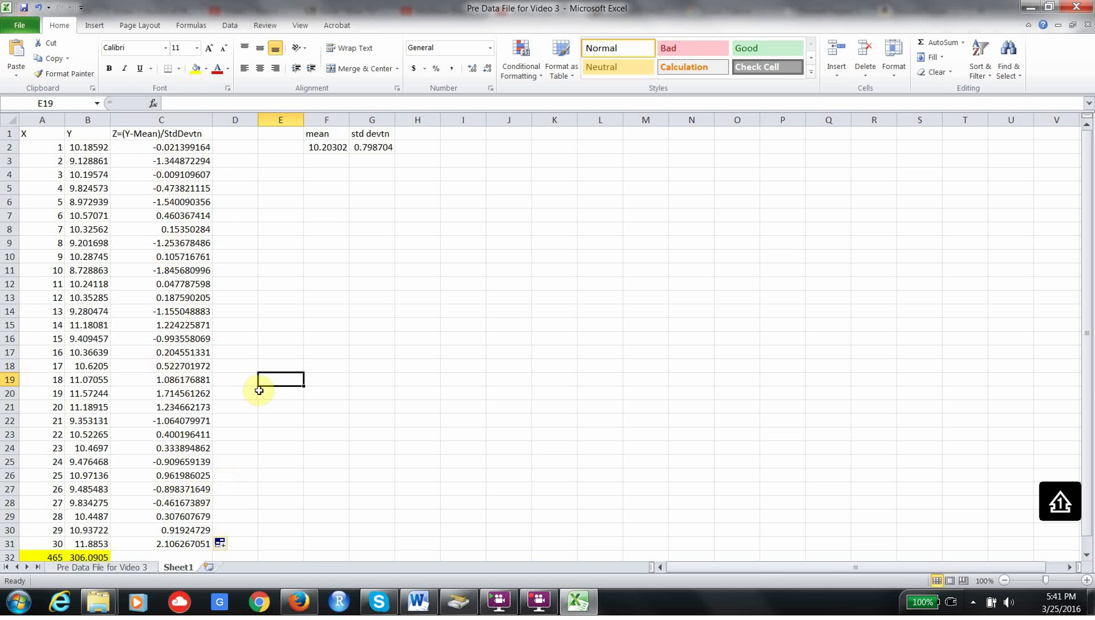
Total the first data row in cell D2 with the formula =SUM(A2:C2).
{"action": "left_click", "coordinate": [225, 148]}
{"action": "type", "text": "="}
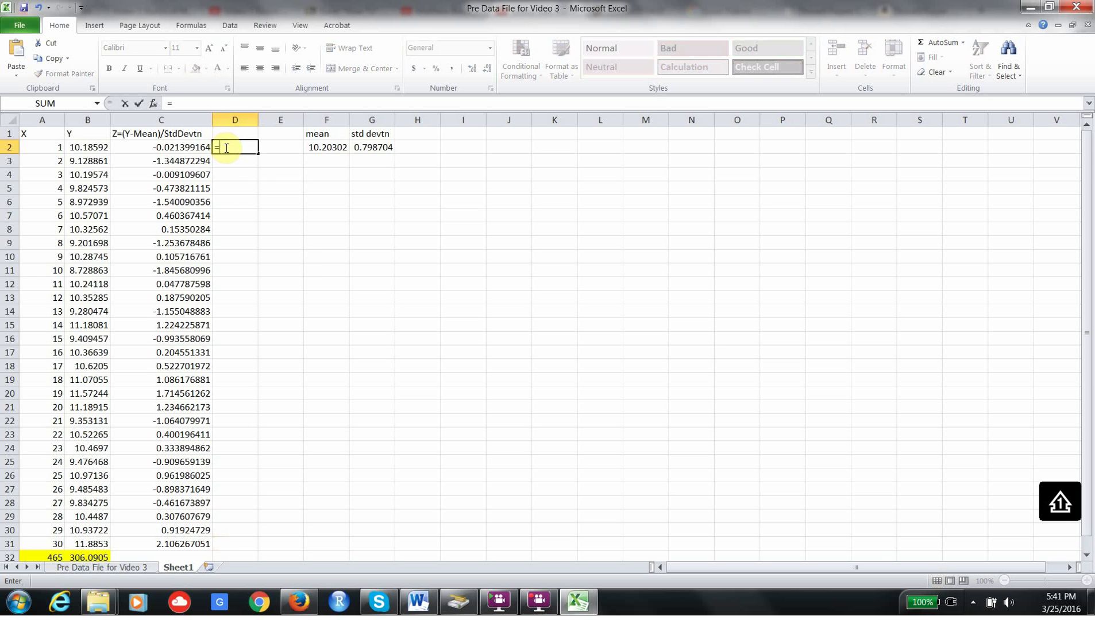
{"action": "type", "text": "su"}
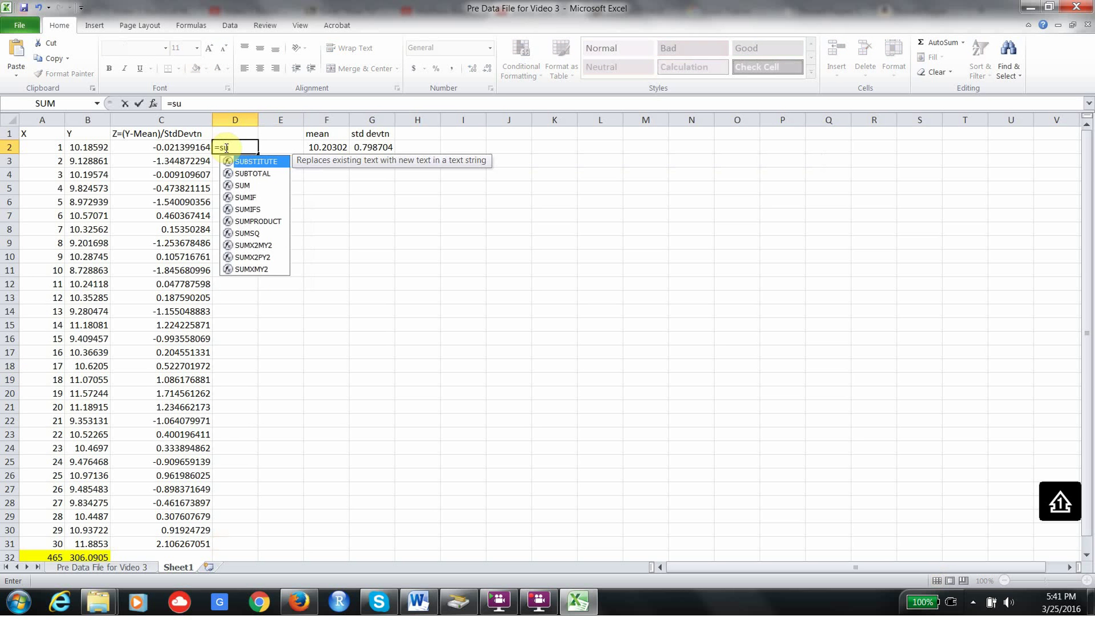
{"action": "type", "text": "m"}
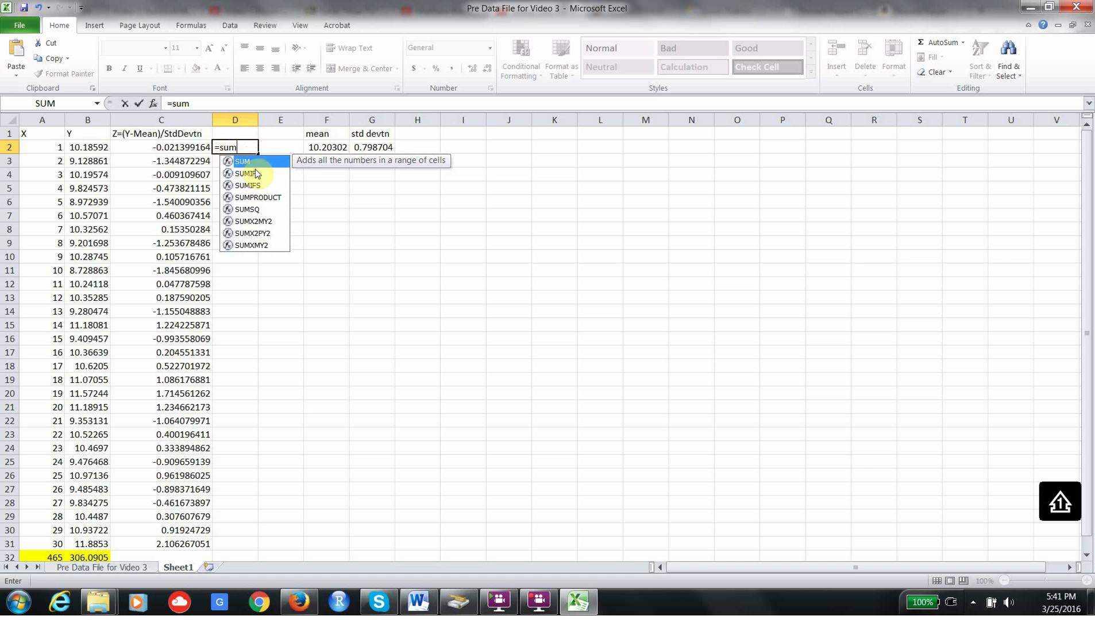
{"action": "double_click", "coordinate": [247, 163]}
{"action": "left_click_drag", "start_coordinate": [45, 151], "coordinate": [189, 145]}
{"action": "key", "text": "Return"}
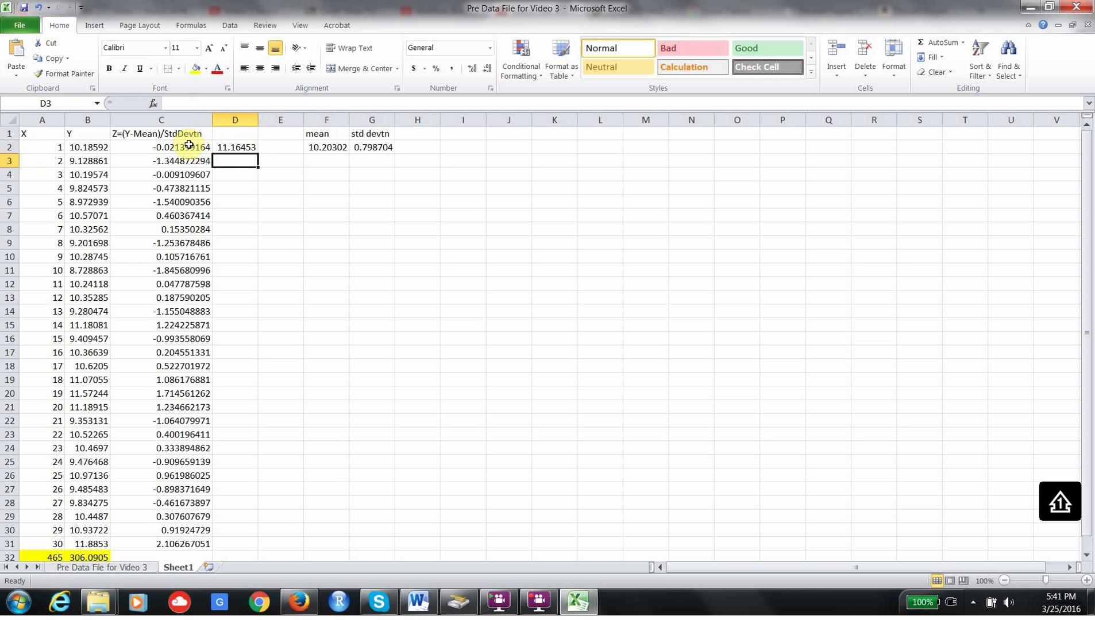
Copy the row-sum formula from D2 down through D31 and shade the range D2:D31 orange.
{"action": "left_click", "coordinate": [236, 148]}
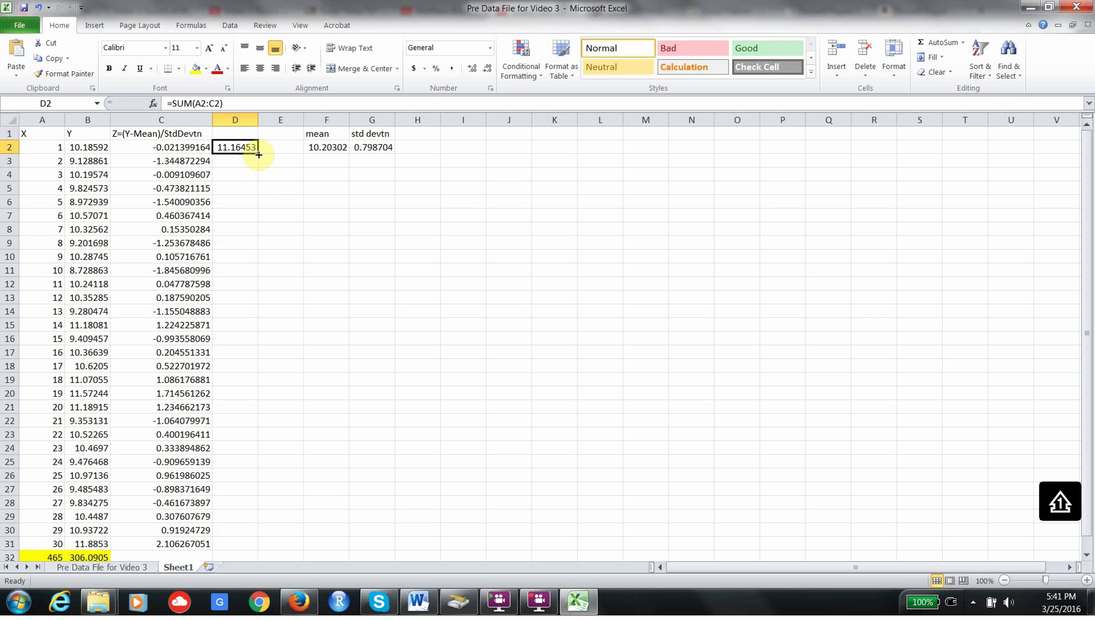
{"action": "left_click_drag", "start_coordinate": [258, 155], "coordinate": [235, 546]}
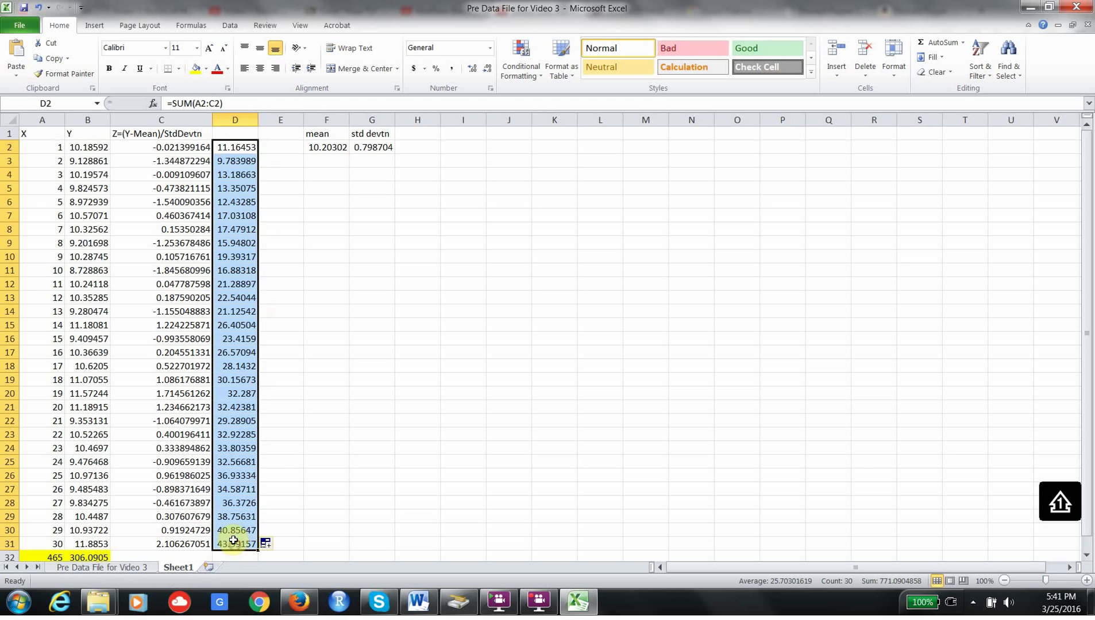
{"action": "left_click", "coordinate": [206, 68]}
{"action": "left_click", "coordinate": [217, 169]}
{"action": "left_click", "coordinate": [342, 232]}
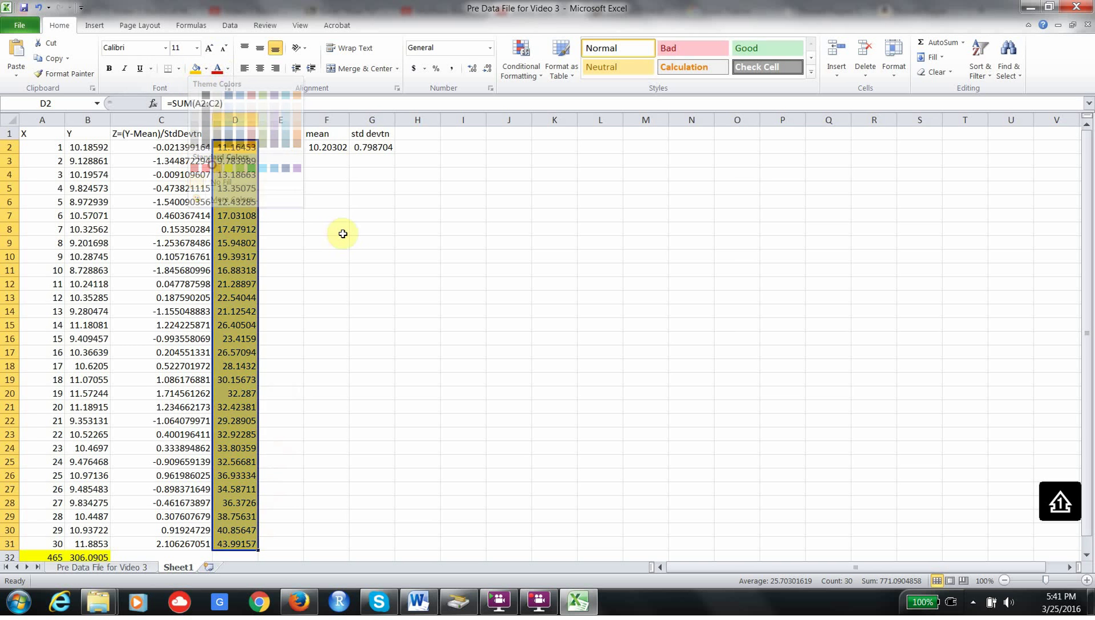
{"action": "left_click", "coordinate": [252, 233]}
{"action": "left_click", "coordinate": [246, 245]}
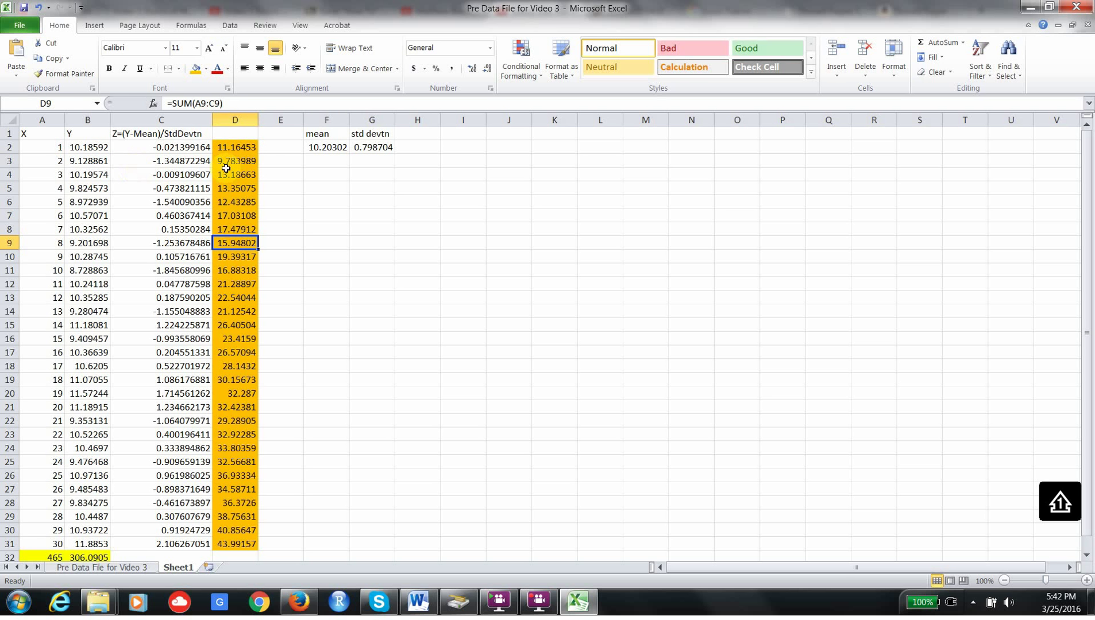
{"action": "left_click", "coordinate": [375, 232]}
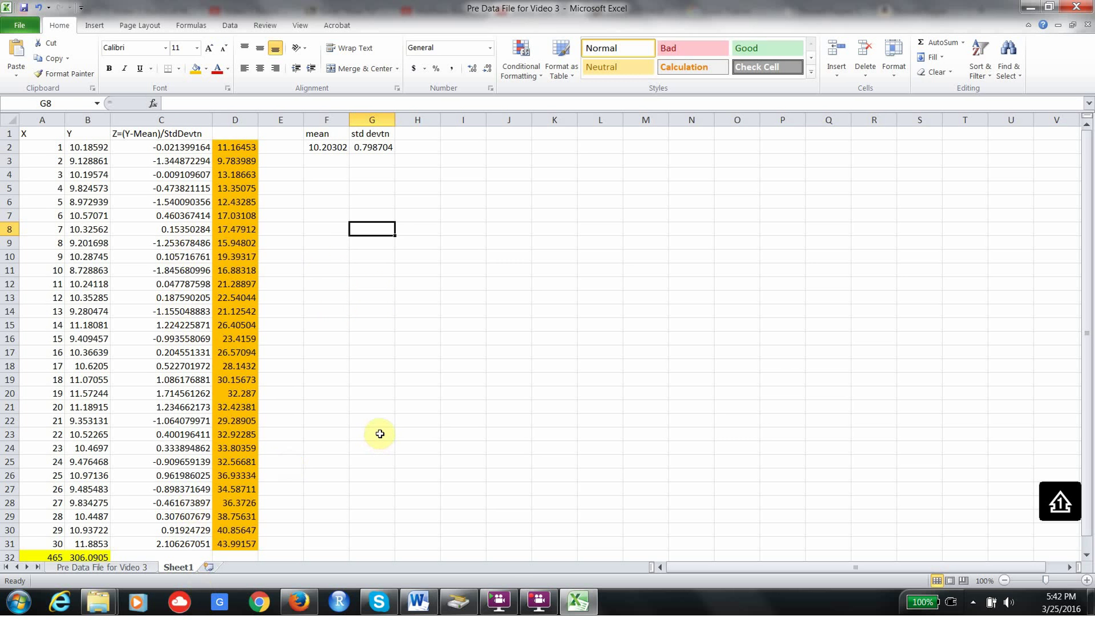
{"action": "left_click", "coordinate": [538, 603]}
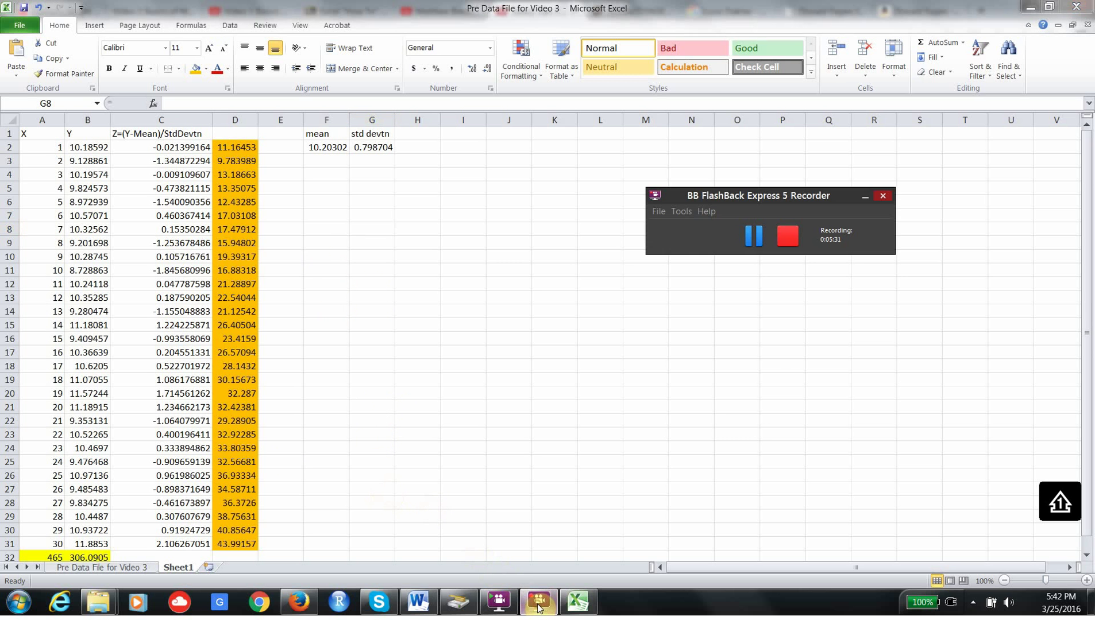